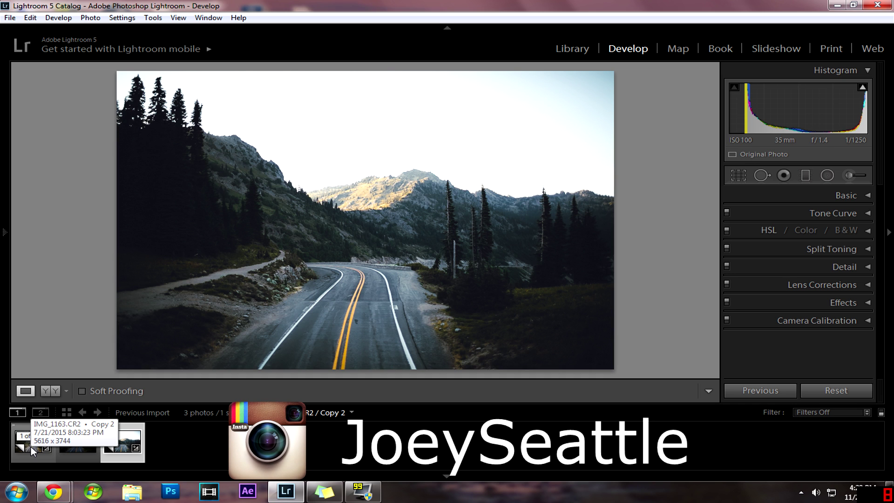
- Select the unedited IMG_1163.CR2 photo and set its Exposure to +1.55 and Contrast to +19
{"action": "left_click", "coordinate": [31, 446]}
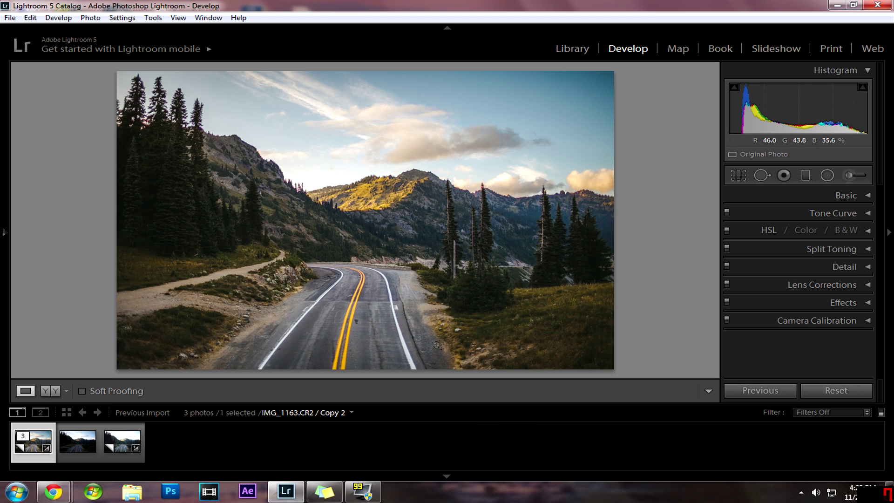
{"action": "left_click", "coordinate": [74, 448]}
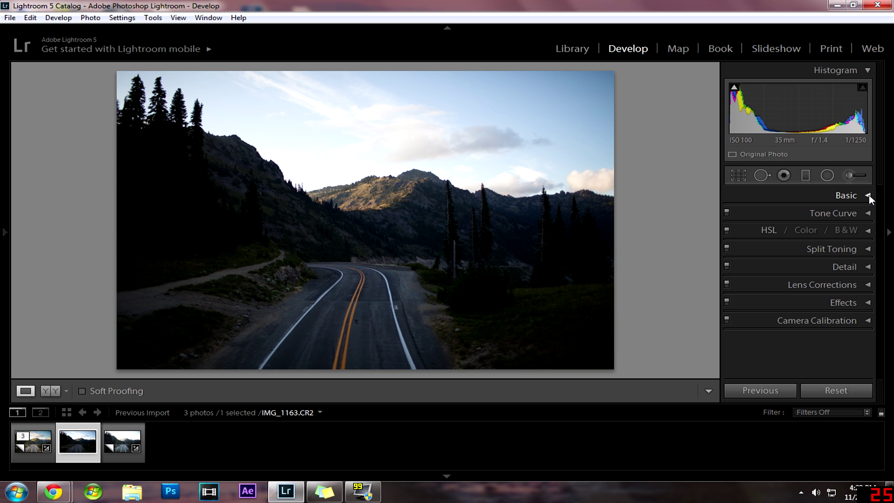
{"action": "left_click", "coordinate": [868, 196]}
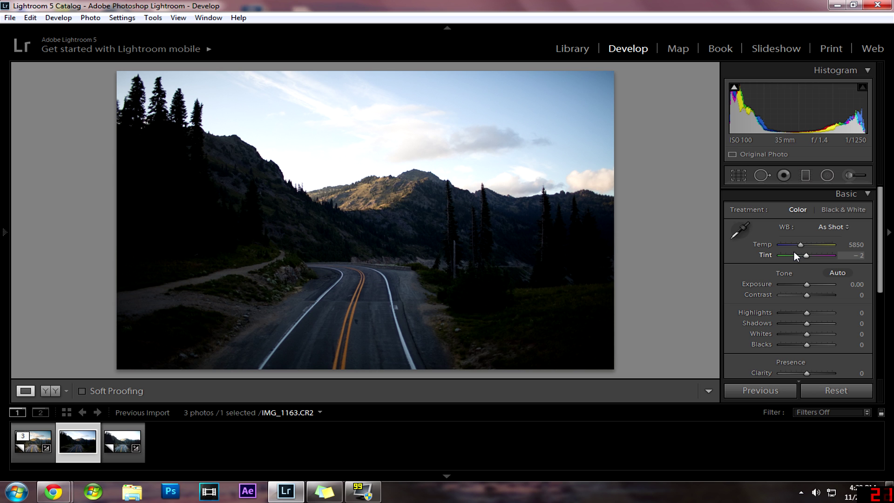
{"action": "left_click_drag", "start_coordinate": [805, 285], "coordinate": [813, 289]}
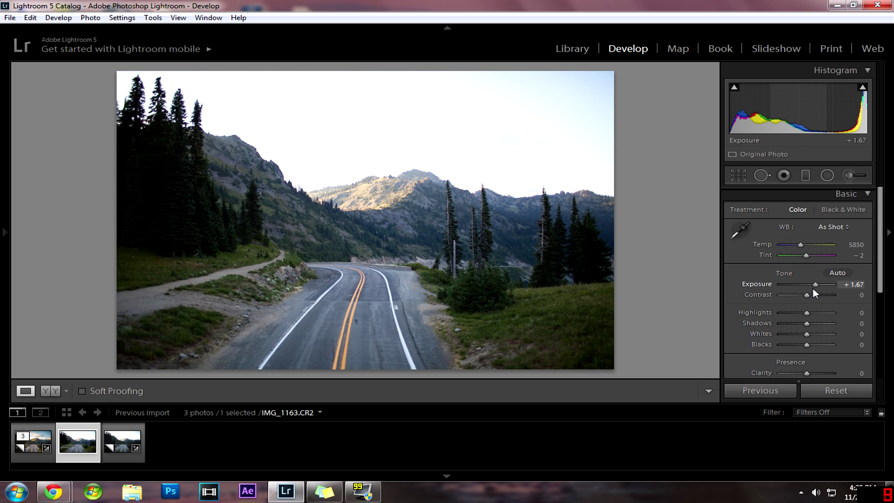
{"action": "left_click_drag", "start_coordinate": [807, 295], "coordinate": [811, 295]}
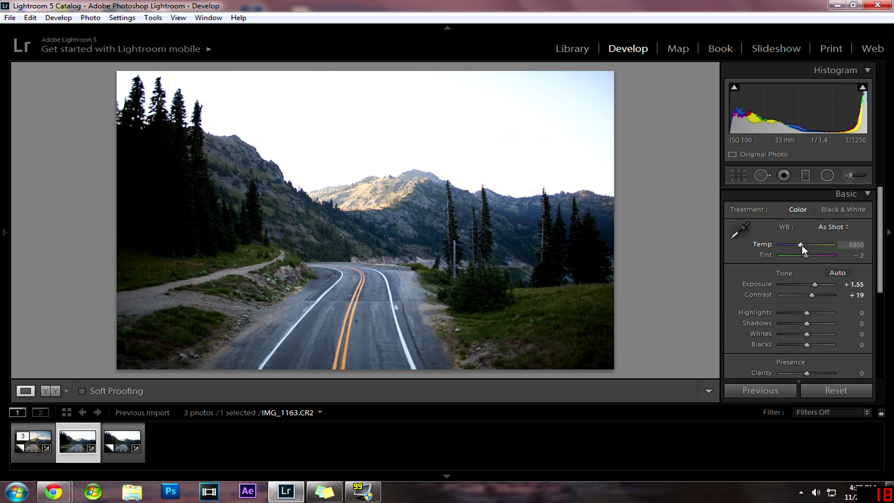
- Warm the photo's white balance by setting Temp to 7476 and Tint to -3
{"action": "left_click_drag", "start_coordinate": [801, 245], "coordinate": [803, 247]}
{"action": "left_click", "coordinate": [803, 245]}
{"action": "left_click_drag", "start_coordinate": [800, 246], "coordinate": [805, 247]}
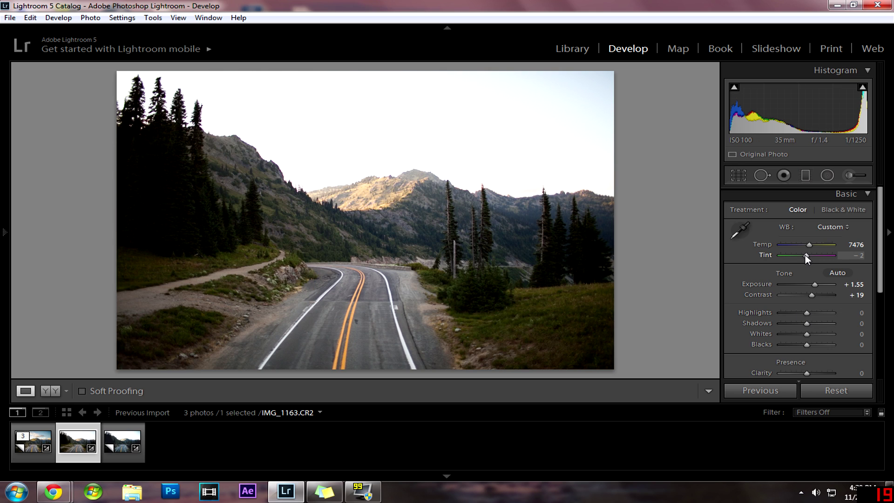
{"action": "left_click_drag", "start_coordinate": [805, 256], "coordinate": [855, 259]}
- Recover the photo's tonal detail with Highlights at -100, Shadows at +100 and Exposure at +0.60
{"action": "scroll", "coordinate": [830, 306], "scroll_direction": "down", "scroll_amount": 1}
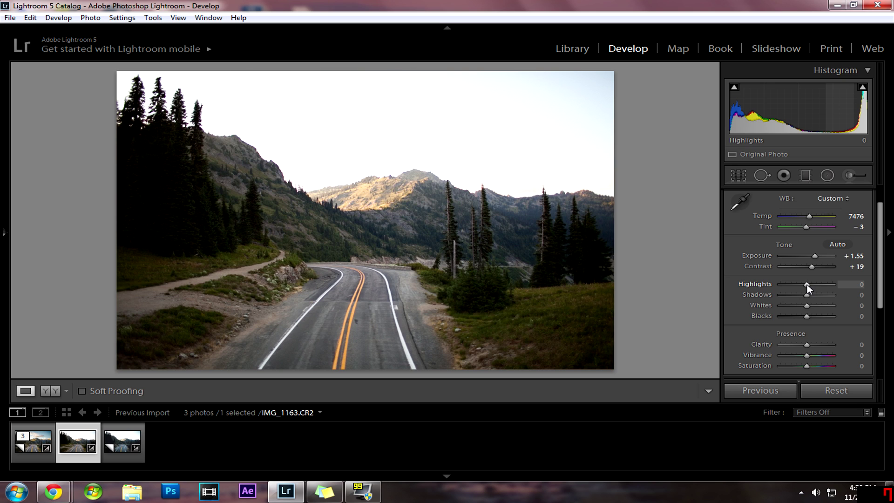
{"action": "left_click_drag", "start_coordinate": [806, 284], "coordinate": [749, 279]}
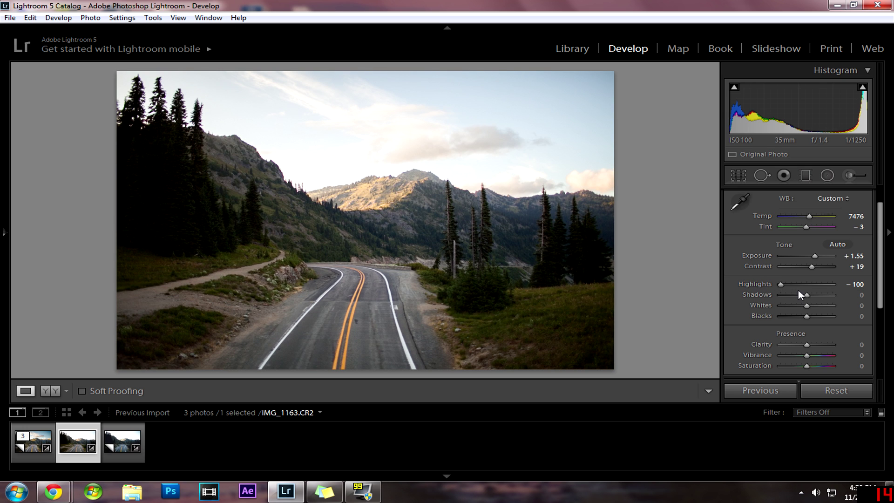
{"action": "left_click_drag", "start_coordinate": [808, 294], "coordinate": [849, 296]}
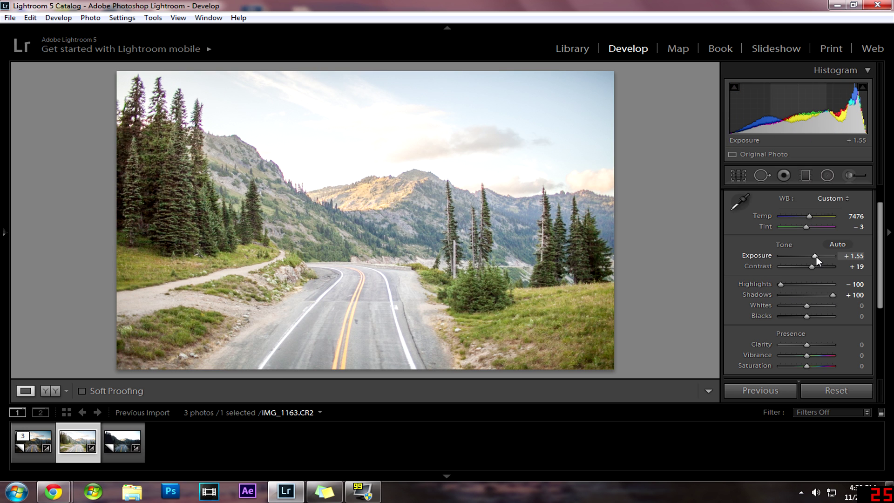
{"action": "left_click_drag", "start_coordinate": [815, 256], "coordinate": [810, 256]}
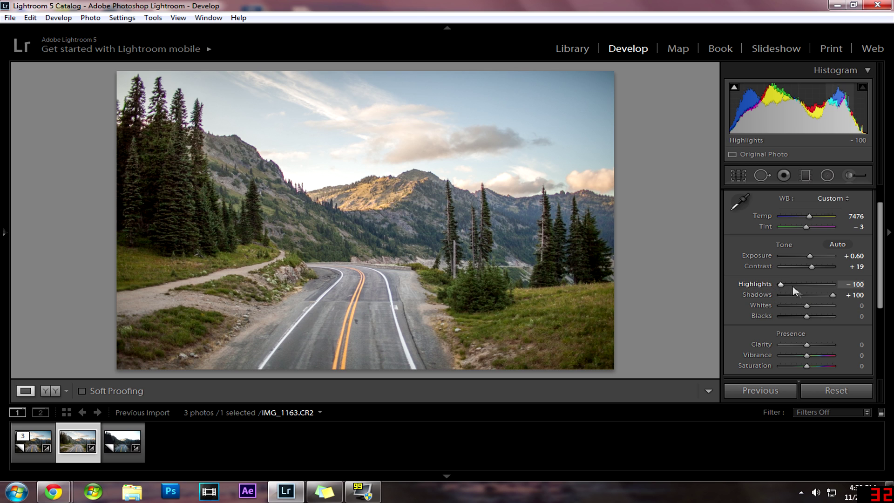
- Set Whites to +29, Blacks to -24 and Contrast to +36
{"action": "key", "text": "alt"}
{"action": "mouse_move", "coordinate": [805, 305]}
{"action": "left_mouse_down"}
{"action": "mouse_move", "coordinate": [823, 305]}
{"action": "mouse_move", "coordinate": [812, 305]}
{"action": "left_mouse_up"}
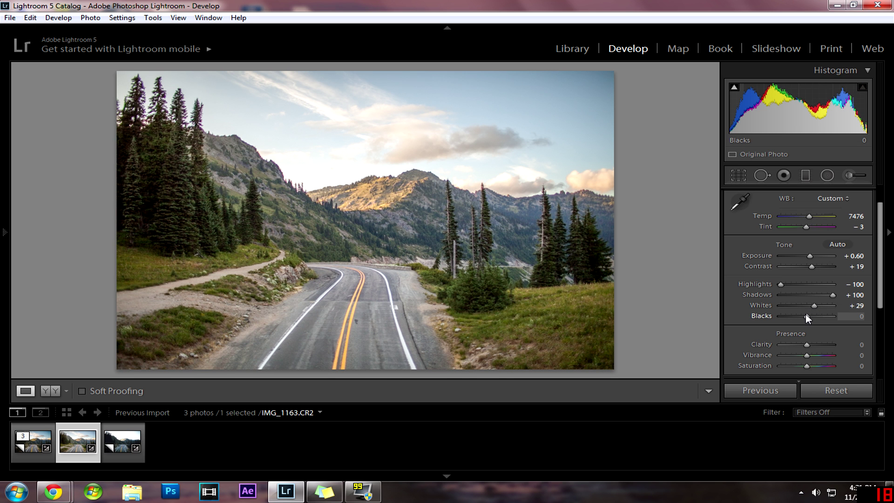
{"action": "left_click_drag", "start_coordinate": [805, 314], "coordinate": [800, 314]}
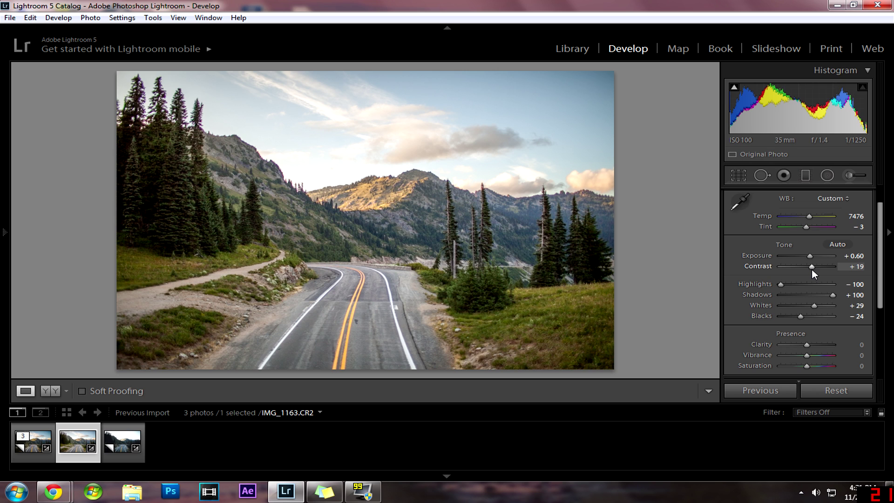
{"action": "left_click_drag", "start_coordinate": [811, 264], "coordinate": [814, 267]}
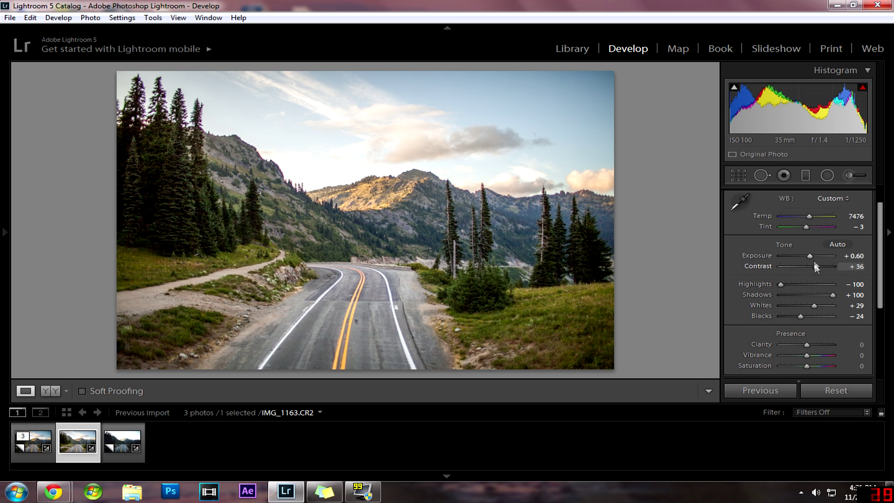
- Soften the photo with Clarity at -10, comparing it against Clarity at +100 before restoring -10
{"action": "scroll", "coordinate": [817, 289], "scroll_direction": "down", "scroll_amount": 1}
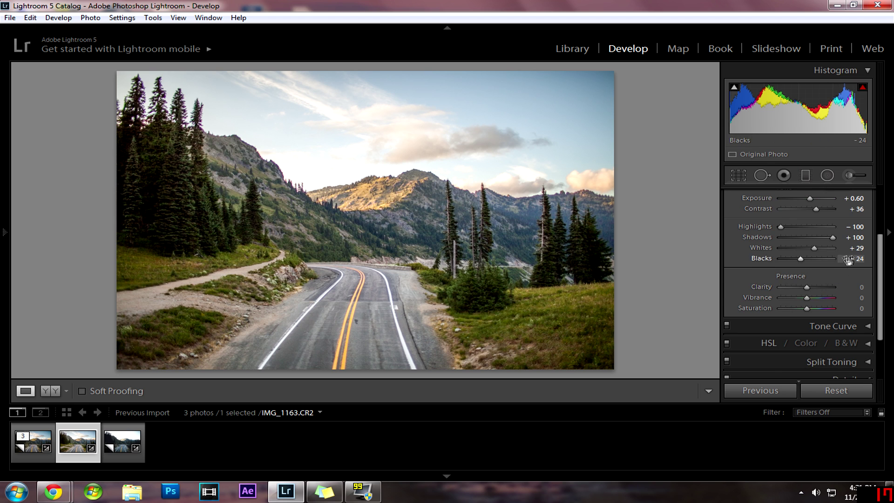
{"action": "scroll", "coordinate": [853, 257], "scroll_direction": "up", "scroll_amount": 1}
{"action": "scroll", "coordinate": [854, 257], "scroll_direction": "up", "scroll_amount": 1}
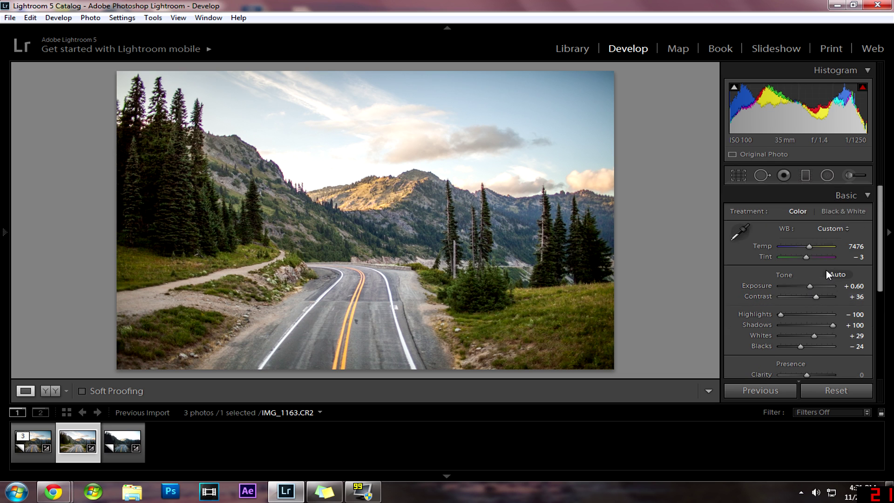
{"action": "scroll", "coordinate": [882, 232], "scroll_direction": "down", "scroll_amount": 1}
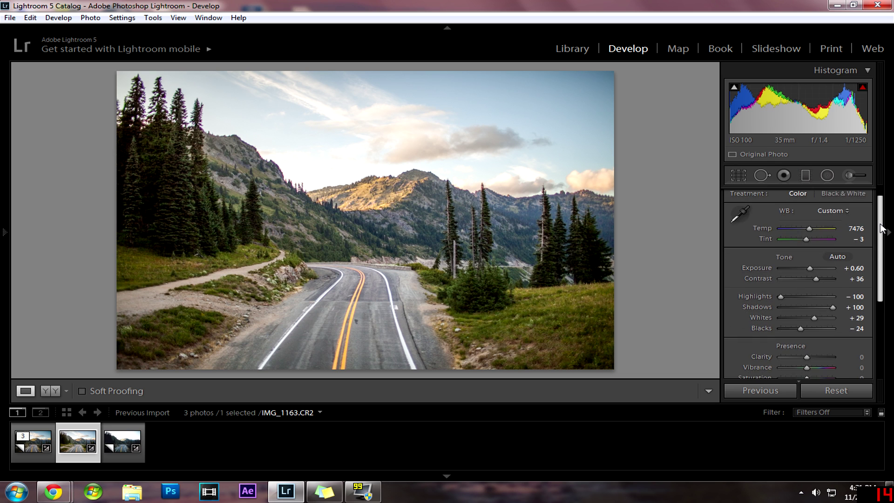
{"action": "scroll", "coordinate": [881, 233], "scroll_direction": "down", "scroll_amount": 1}
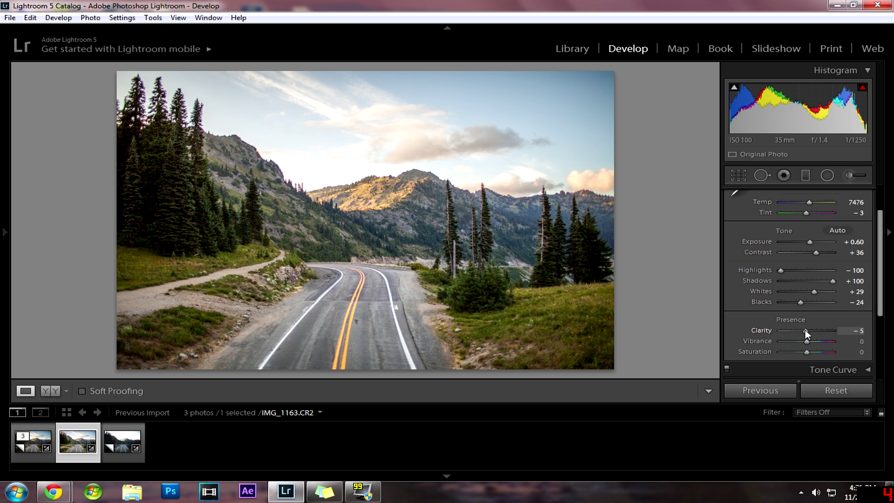
{"action": "left_click_drag", "start_coordinate": [805, 330], "coordinate": [807, 332]}
{"action": "left_click", "coordinate": [857, 330]}
{"action": "type", "text": "-10"}
{"action": "key", "text": "Return"}
{"action": "left_click_drag", "start_coordinate": [804, 331], "coordinate": [841, 341]}
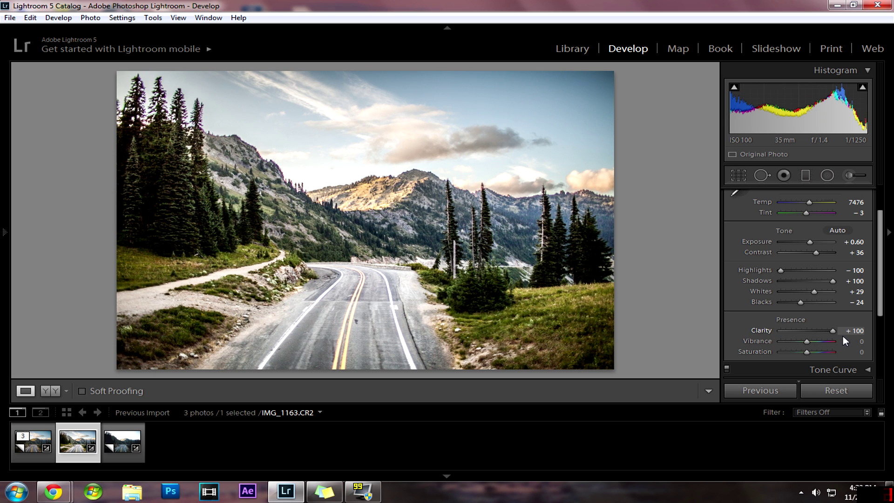
{"action": "left_click_drag", "start_coordinate": [842, 336], "coordinate": [804, 335]}
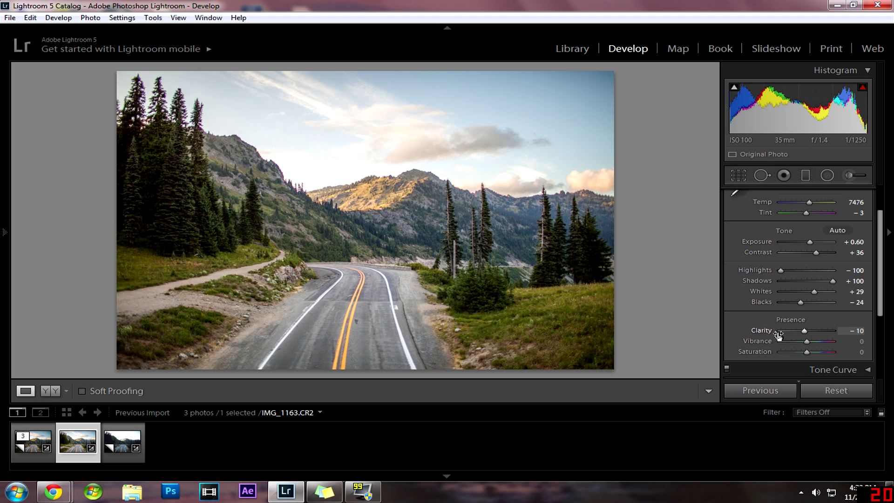
- Set Saturation to +5 and collapse the Basic adjustments
{"action": "scroll", "coordinate": [808, 324], "scroll_direction": "down", "scroll_amount": 1}
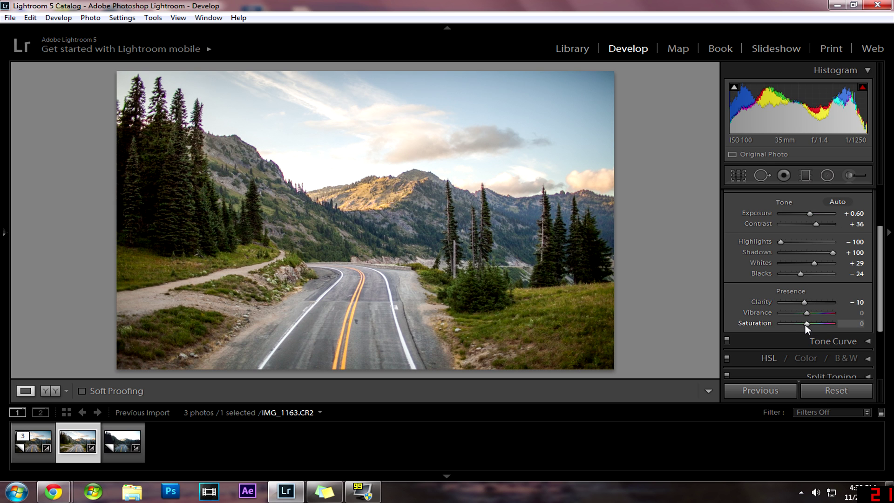
{"action": "left_click_drag", "start_coordinate": [807, 326], "coordinate": [808, 326]}
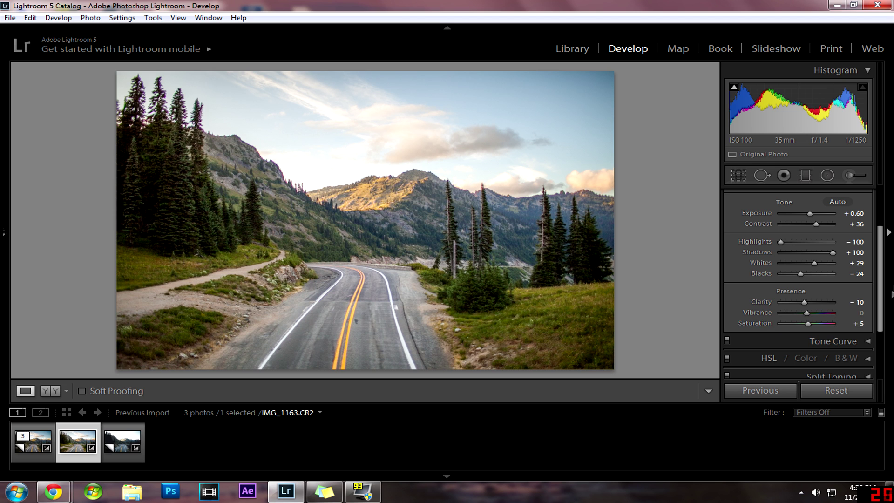
{"action": "scroll", "coordinate": [883, 274], "scroll_direction": "up", "scroll_amount": 3}
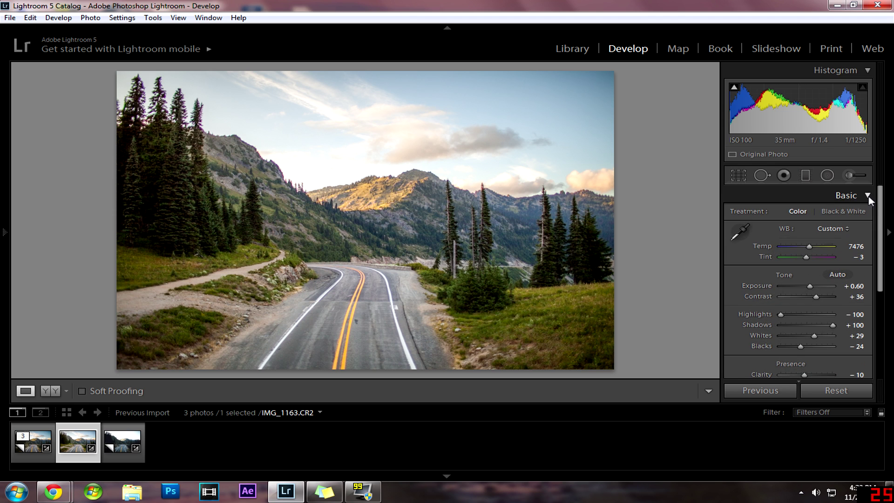
{"action": "left_click", "coordinate": [869, 197]}
- Open the Tone Curve adjustments and set the curve's channel to RGB
{"action": "left_click", "coordinate": [864, 215]}
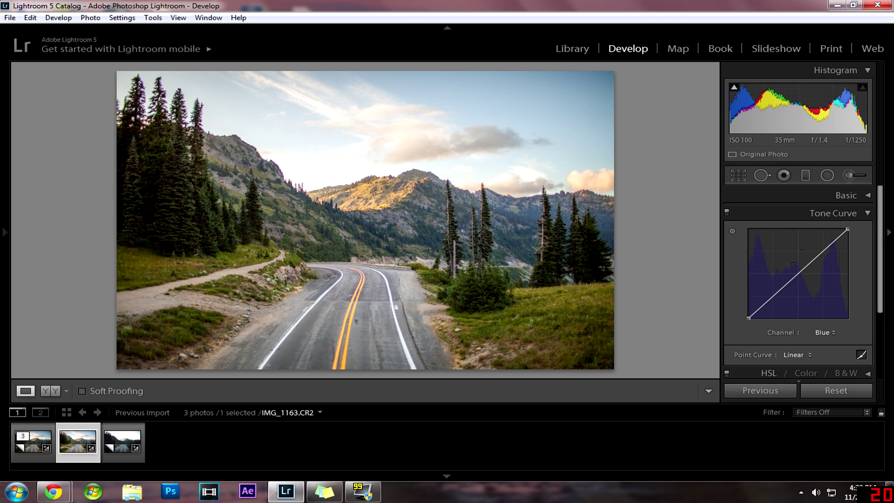
{"action": "left_click", "coordinate": [796, 355]}
{"action": "left_click", "coordinate": [824, 332]}
{"action": "left_click", "coordinate": [824, 332]}
{"action": "left_click", "coordinate": [797, 346]}
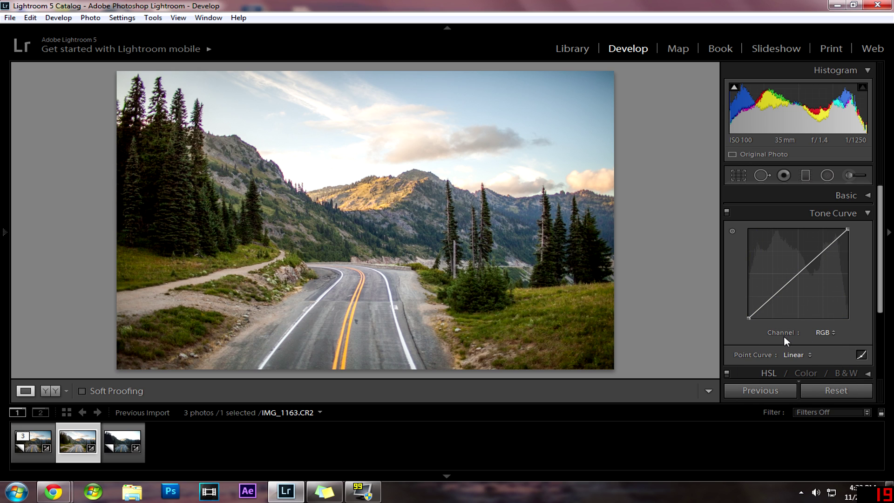
{"action": "left_click", "coordinate": [860, 355]}
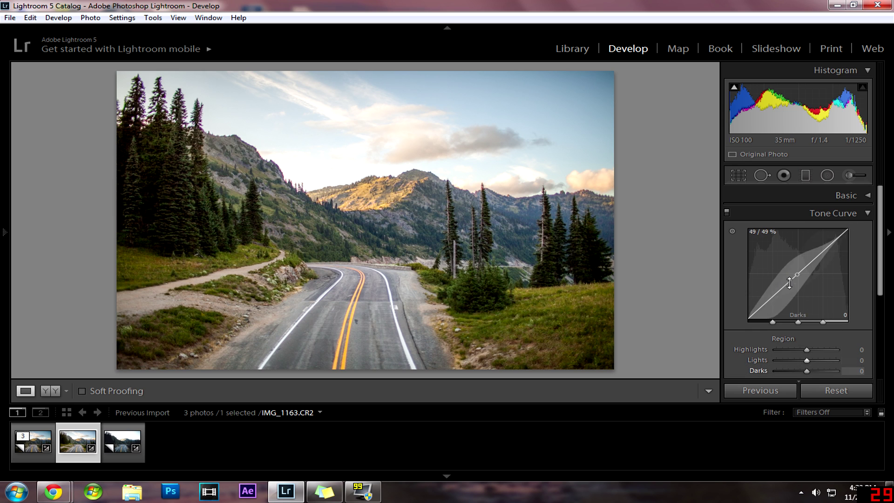
{"action": "scroll", "coordinate": [880, 243], "scroll_direction": "down", "scroll_amount": 1}
{"action": "scroll", "coordinate": [880, 244], "scroll_direction": "down", "scroll_amount": 2}
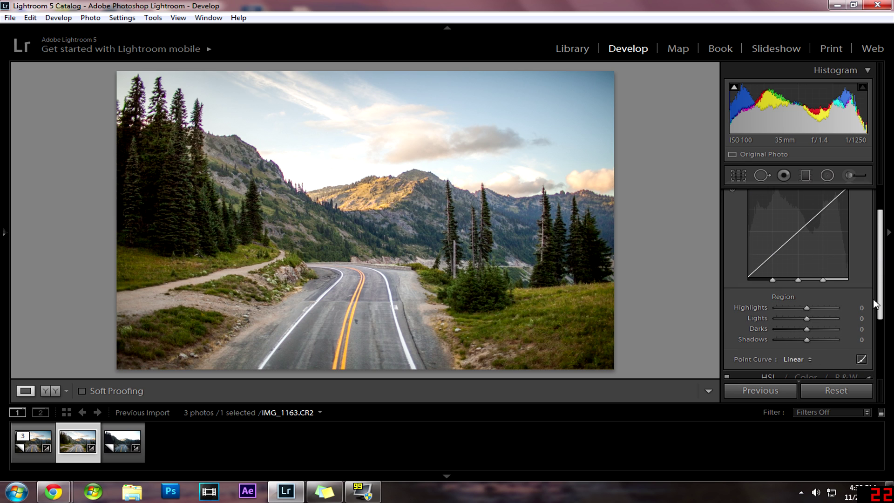
{"action": "left_click", "coordinate": [862, 359]}
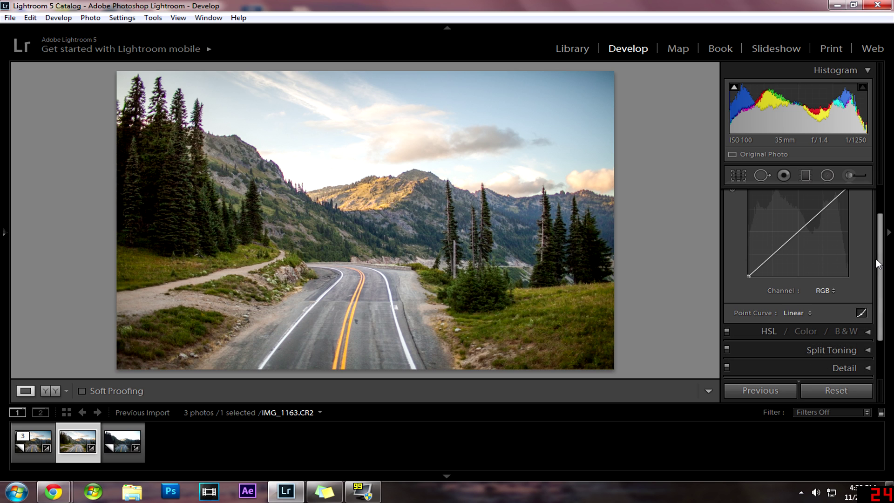
- Add three control points to the RGB tone curve, one each in the shadows, highlights and midtones
{"action": "scroll", "coordinate": [880, 260], "scroll_direction": "up", "scroll_amount": 2}
{"action": "left_click", "coordinate": [772, 285]}
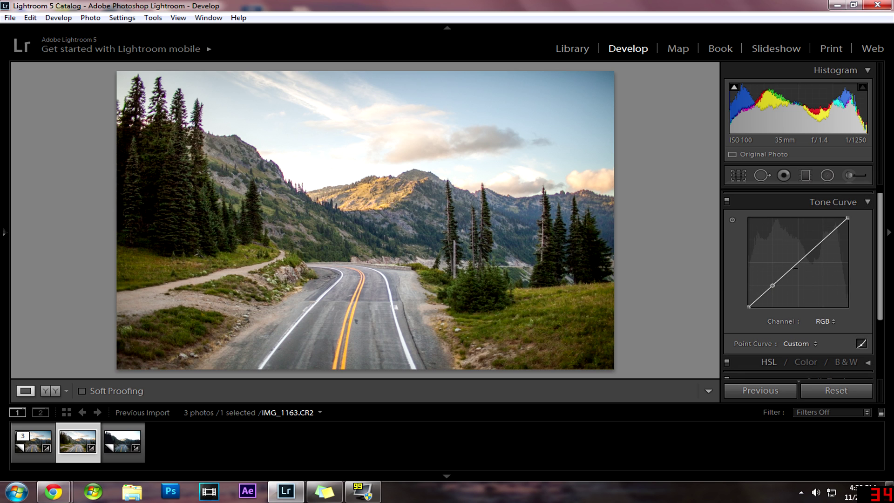
{"action": "left_click", "coordinate": [823, 241]}
{"action": "left_click", "coordinate": [800, 261]}
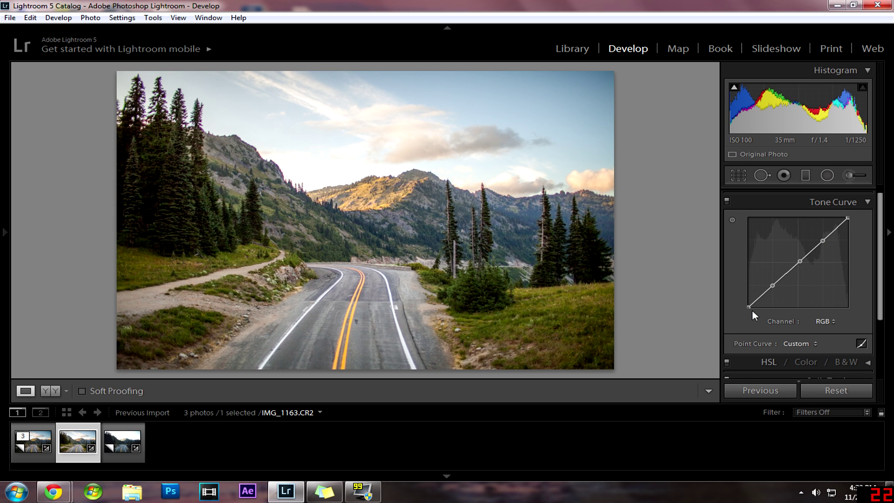
- Fade the RGB curve by raising its black point, lowering the shadow and midtone points slightly, and lifting the highlights slightly
{"action": "left_click_drag", "start_coordinate": [748, 307], "coordinate": [748, 295]}
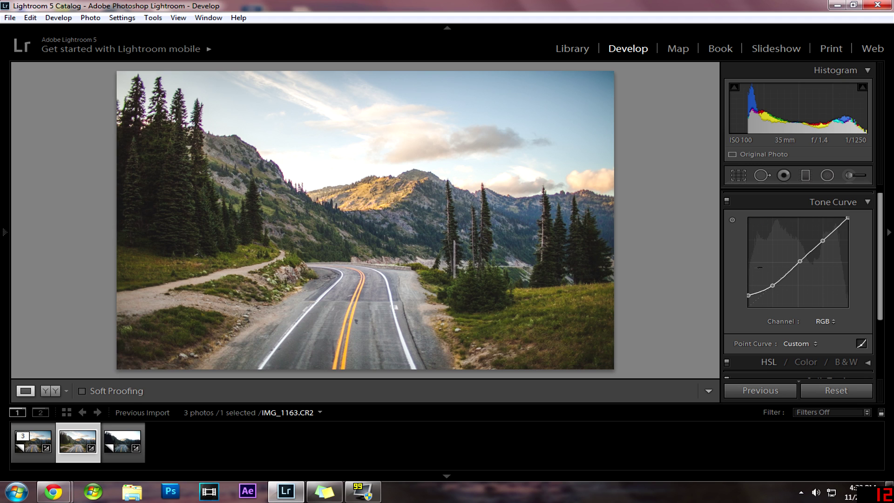
{"action": "left_click_drag", "start_coordinate": [773, 285], "coordinate": [773, 288]}
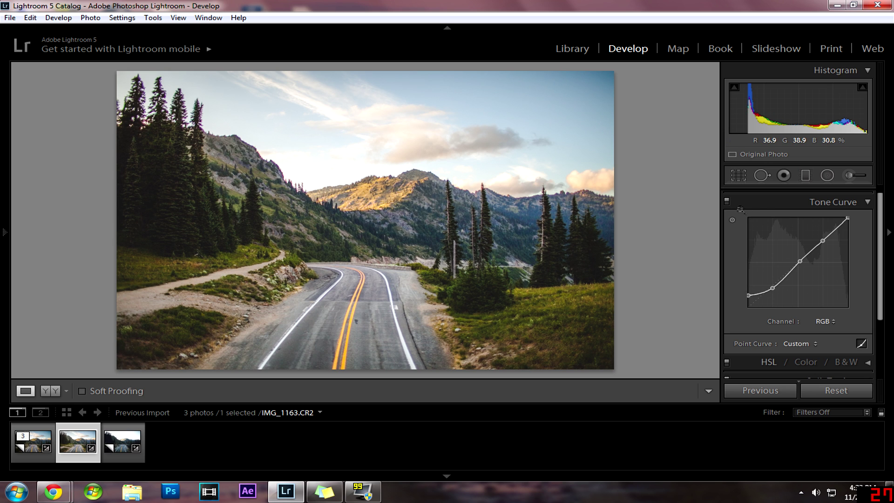
{"action": "left_click_drag", "start_coordinate": [801, 261], "coordinate": [802, 262]}
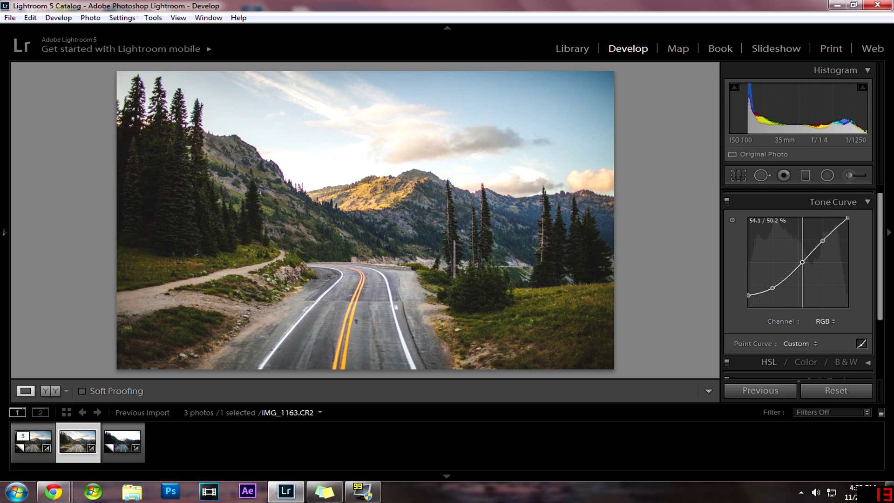
{"action": "left_click_drag", "start_coordinate": [823, 241], "coordinate": [820, 240]}
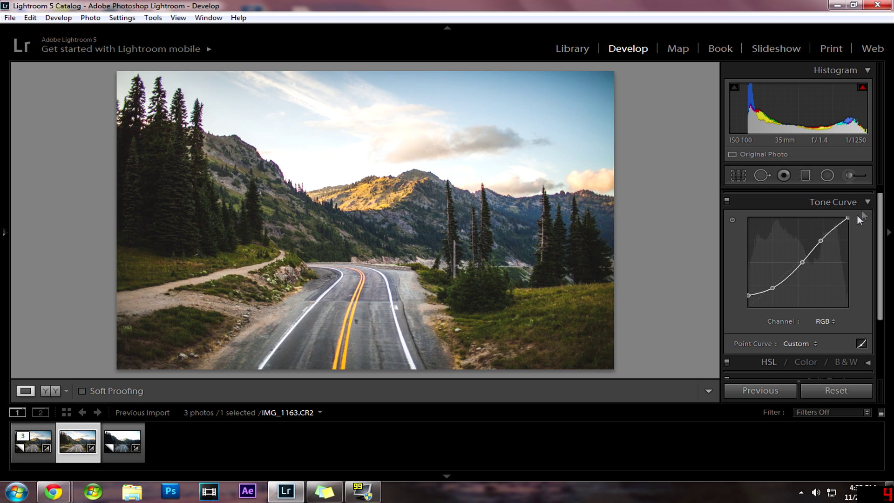
- On the Blue channel's tone curve, add shadow, highlight and midtone points and raise the black point
{"action": "left_click", "coordinate": [825, 321]}
{"action": "left_click", "coordinate": [792, 371]}
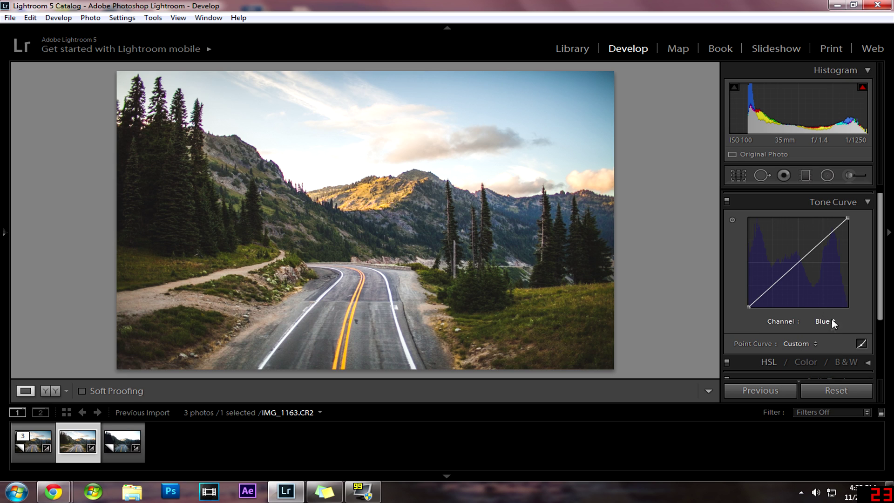
{"action": "left_click", "coordinate": [773, 285]}
{"action": "left_click", "coordinate": [825, 238]}
{"action": "left_click", "coordinate": [799, 261]}
{"action": "mouse_move", "coordinate": [749, 307]}
{"action": "left_mouse_down"}
{"action": "mouse_move", "coordinate": [748, 281]}
{"action": "mouse_move", "coordinate": [749, 306]}
{"action": "mouse_move", "coordinate": [748, 286]}
{"action": "mouse_move", "coordinate": [748, 295]}
{"action": "left_mouse_up"}
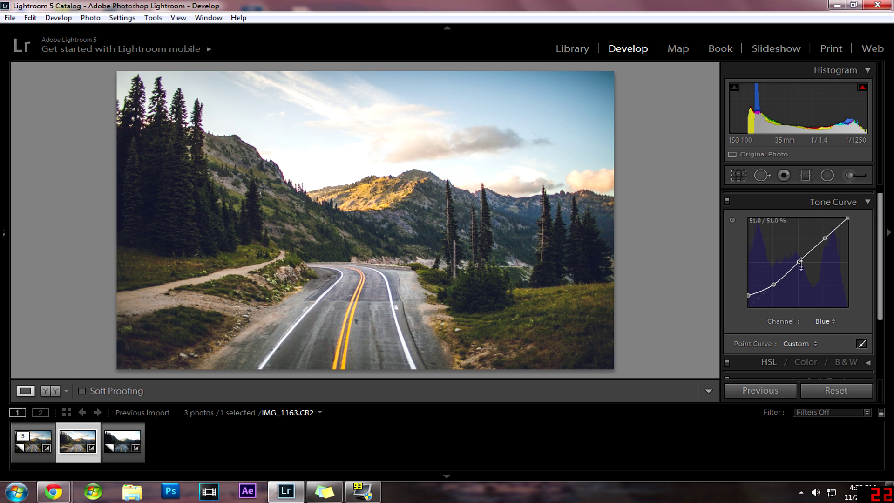
- In the HSL saturation adjustments, set Orange to -44 and Yellow to +9
{"action": "left_click", "coordinate": [866, 202]}
{"action": "left_click", "coordinate": [867, 231]}
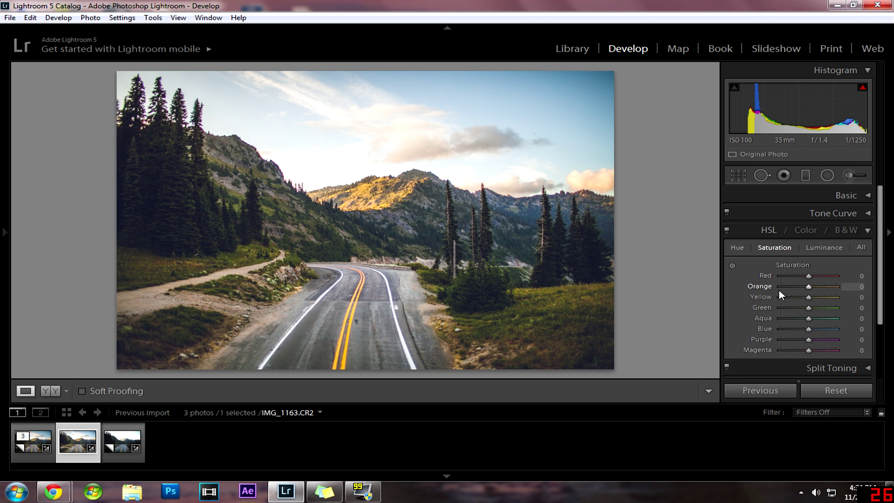
{"action": "left_click_drag", "start_coordinate": [811, 285], "coordinate": [766, 287]}
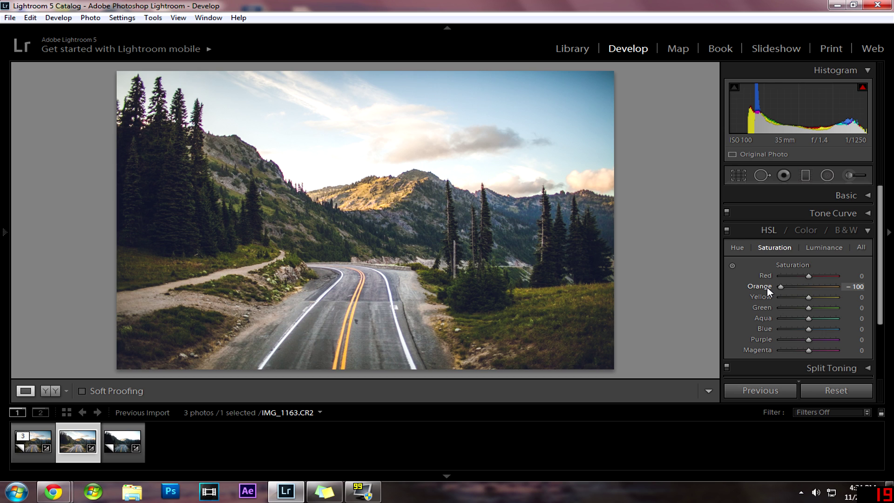
{"action": "key", "text": "ctrl+z"}
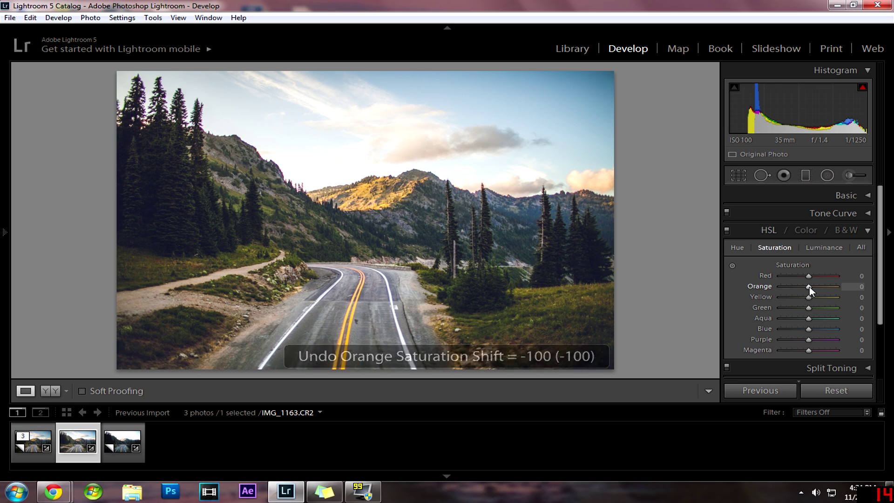
{"action": "left_click_drag", "start_coordinate": [809, 287], "coordinate": [797, 291]}
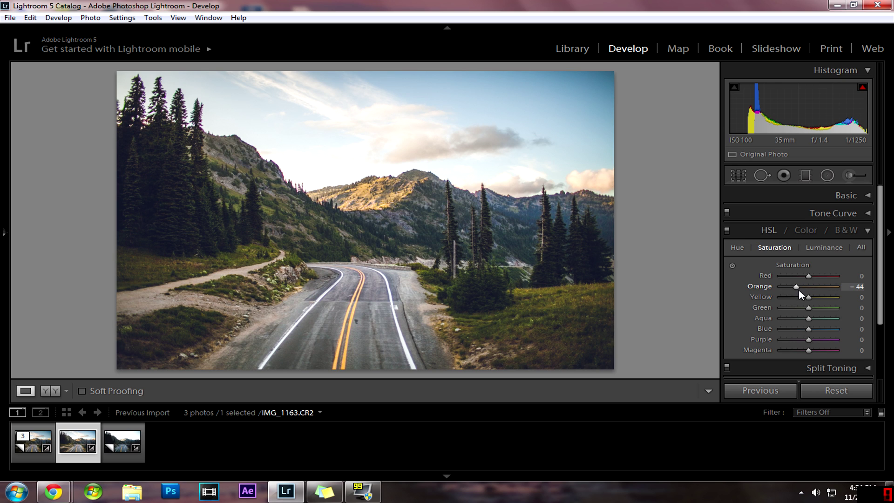
{"action": "left_click_drag", "start_coordinate": [809, 297], "coordinate": [823, 304]}
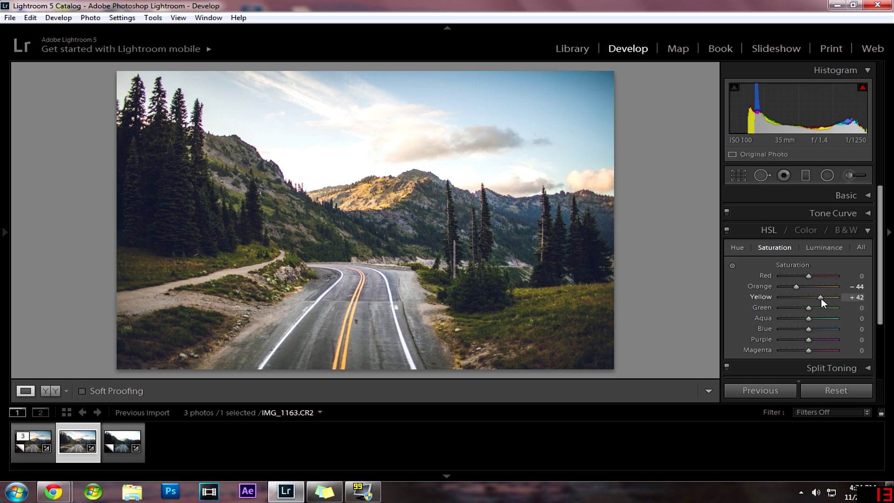
{"action": "left_click", "coordinate": [811, 306]}
{"action": "left_click_drag", "start_coordinate": [810, 306], "coordinate": [812, 305]}
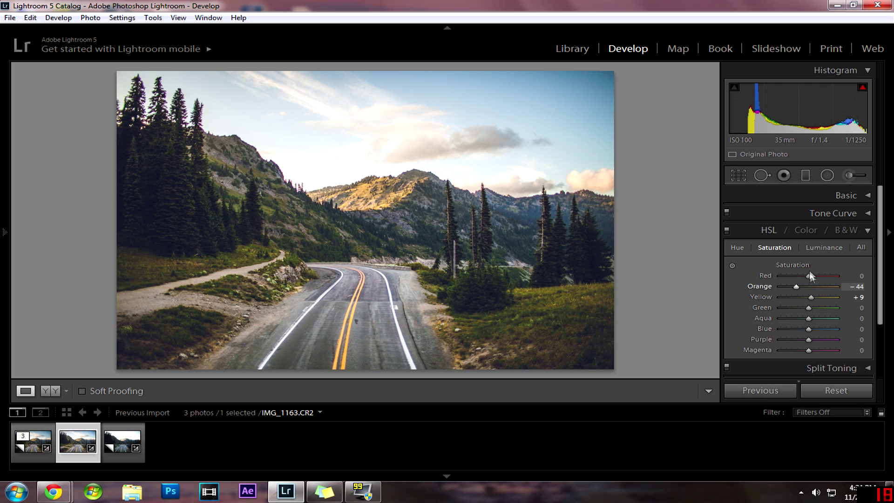
- Try Red saturation at -100 and undo it, and set Blue saturation to +7
{"action": "left_click_drag", "start_coordinate": [805, 275], "coordinate": [741, 273]}
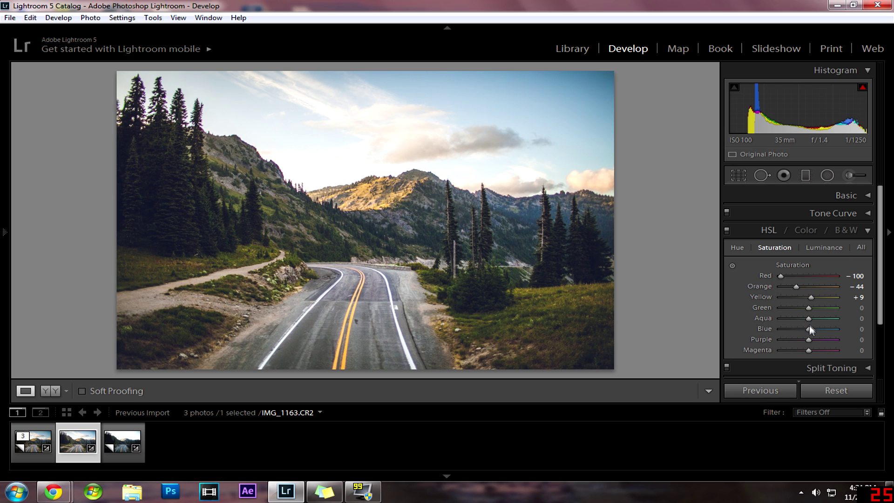
{"action": "key", "text": "ctrl+z"}
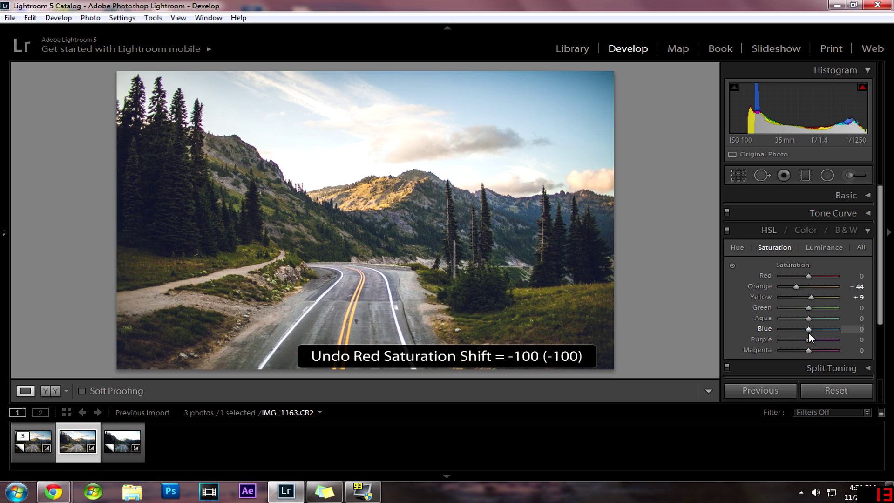
{"action": "mouse_move", "coordinate": [809, 331]}
{"action": "left_mouse_down"}
{"action": "mouse_move", "coordinate": [819, 330]}
{"action": "mouse_move", "coordinate": [764, 329]}
{"action": "mouse_move", "coordinate": [811, 333]}
{"action": "left_mouse_up"}
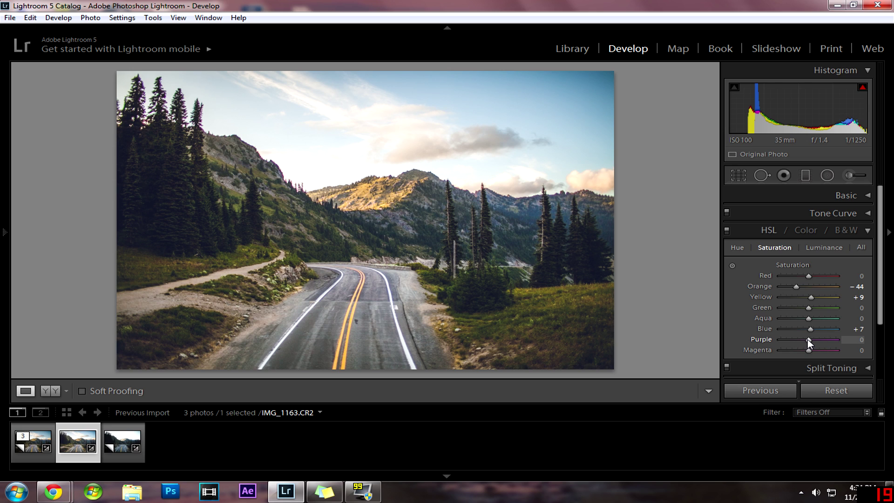
- Set Purple and Magenta saturation to -100, comparing the colour fringes on the tree edges with Purple reset
{"action": "left_click_drag", "start_coordinate": [807, 339], "coordinate": [699, 325]}
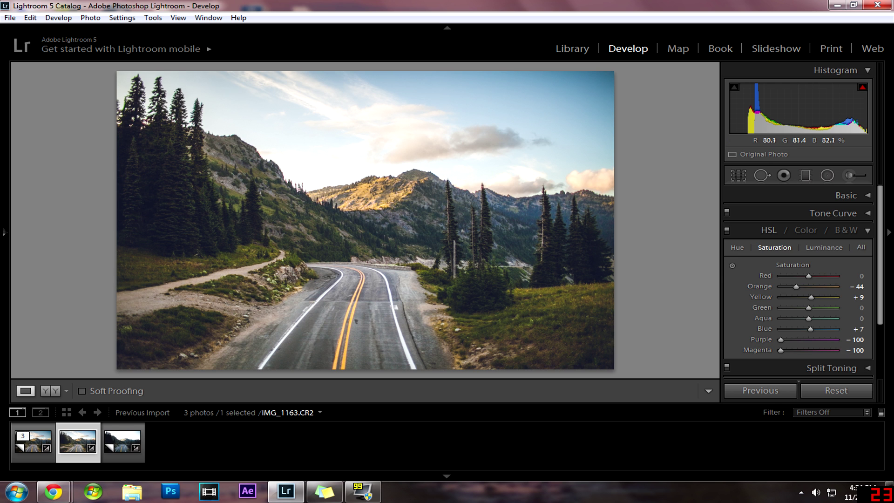
{"action": "left_click", "coordinate": [569, 201]}
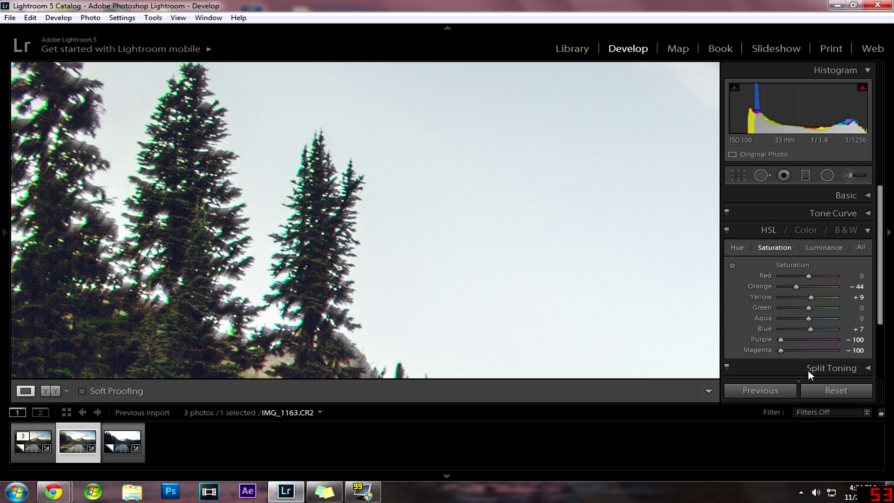
{"action": "double_click", "coordinate": [779, 338]}
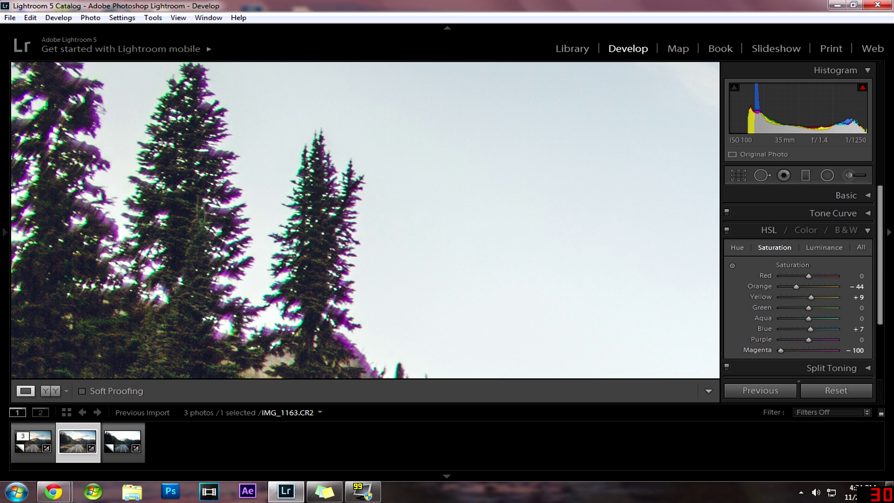
{"action": "left_click_drag", "start_coordinate": [806, 338], "coordinate": [744, 345]}
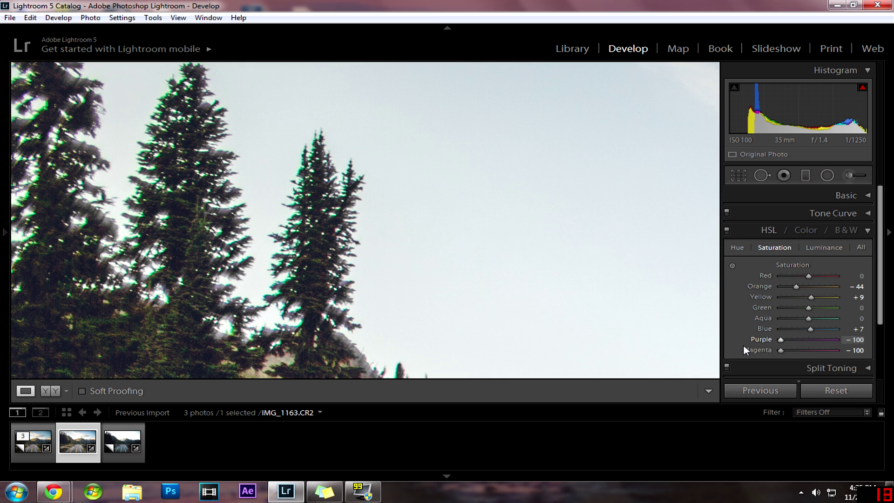
- Set Green saturation to -80 to reduce the green fringing around the trees
{"action": "left_click_drag", "start_coordinate": [778, 307], "coordinate": [800, 308]}
{"action": "left_click", "coordinate": [619, 310]}
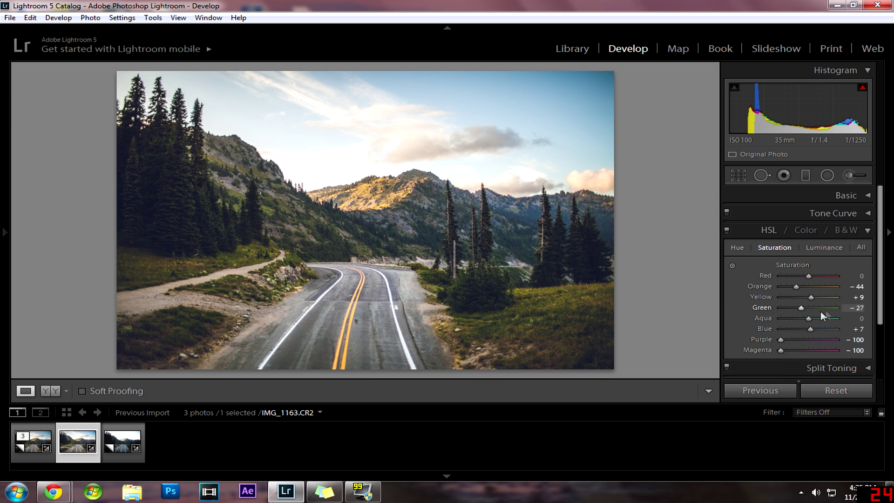
{"action": "mouse_move", "coordinate": [801, 307]}
{"action": "left_mouse_down"}
{"action": "mouse_move", "coordinate": [770, 305]}
{"action": "mouse_move", "coordinate": [802, 314]}
{"action": "left_mouse_up"}
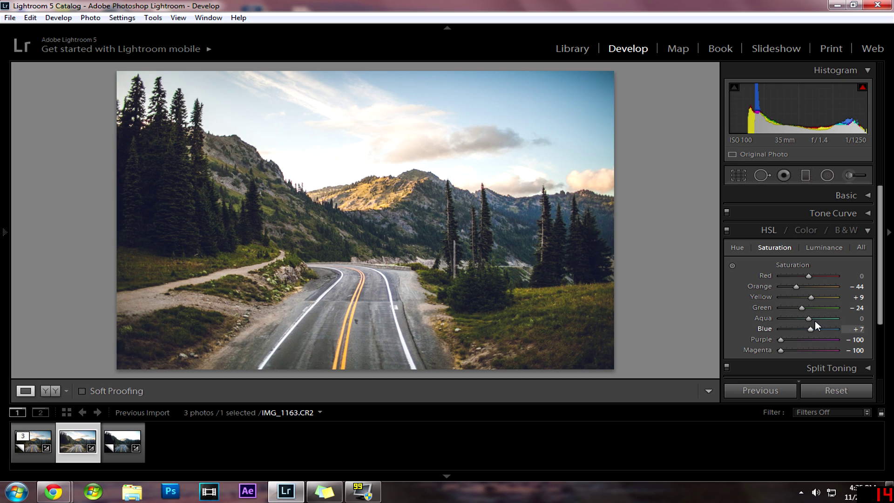
{"action": "key", "text": "ctrl+z"}
{"action": "left_click_drag", "start_coordinate": [802, 306], "coordinate": [786, 311]}
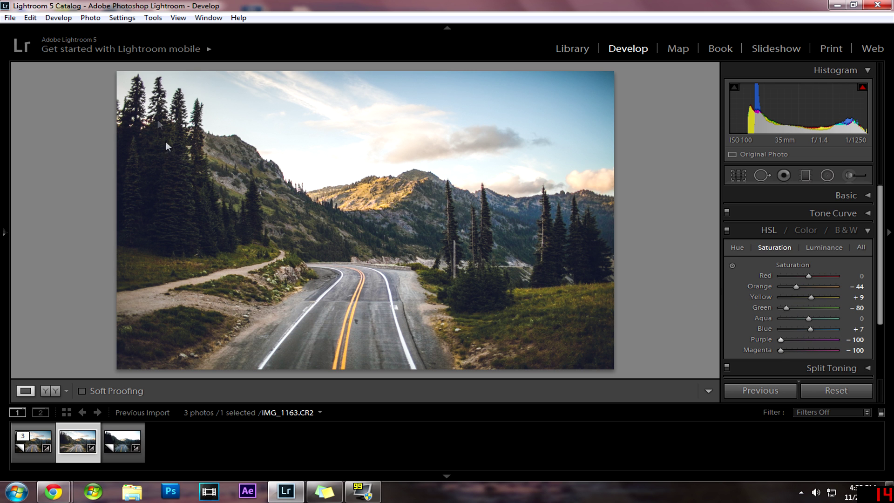
{"action": "left_click", "coordinate": [161, 89]}
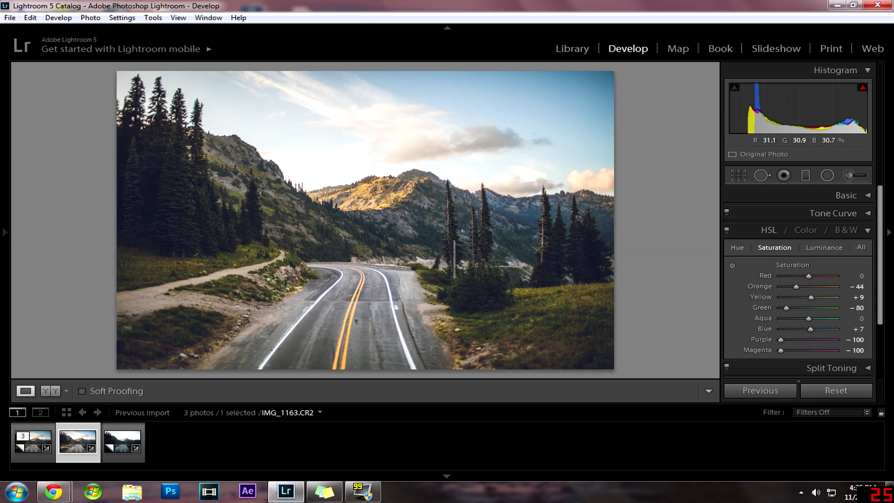
{"action": "left_click", "coordinate": [161, 89]}
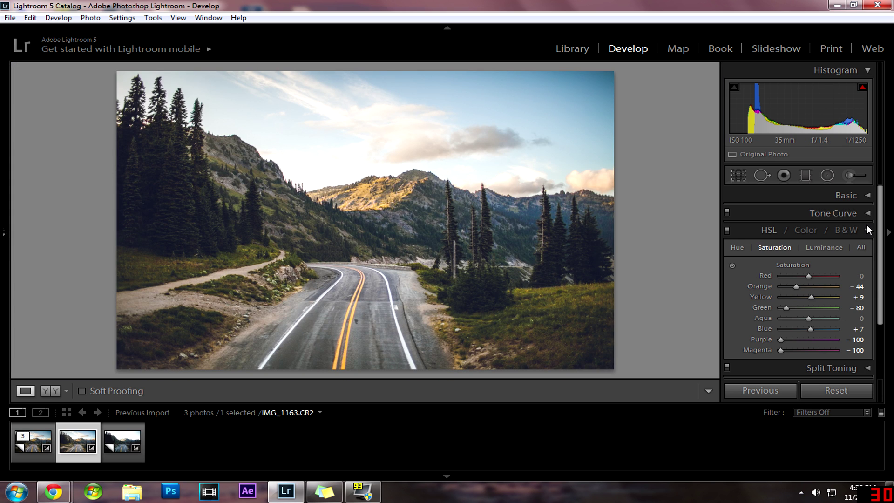
- Darken the sky by setting the Blue luminance to -31
{"action": "left_click", "coordinate": [822, 246]}
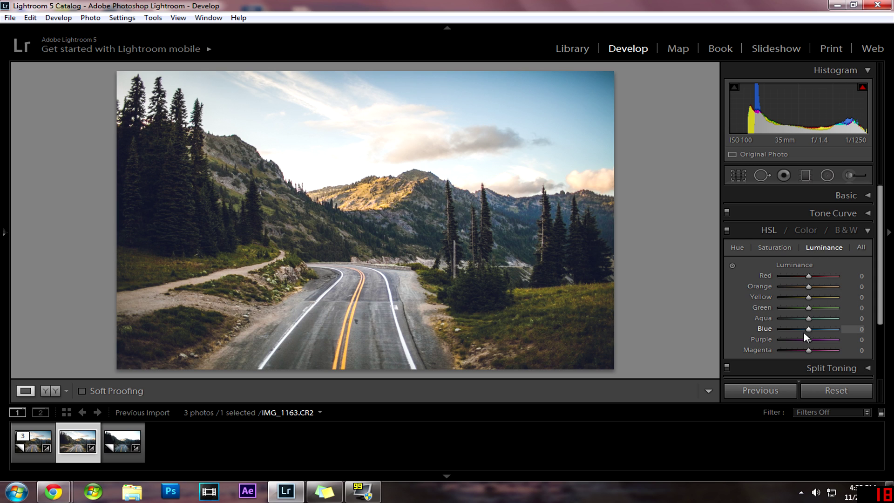
{"action": "left_click_drag", "start_coordinate": [808, 329], "coordinate": [800, 329]}
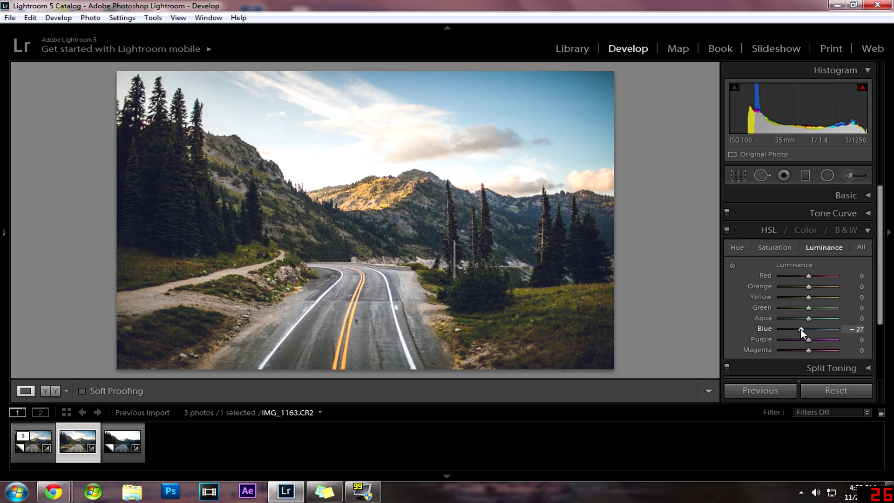
{"action": "left_click_drag", "start_coordinate": [800, 329], "coordinate": [799, 329]}
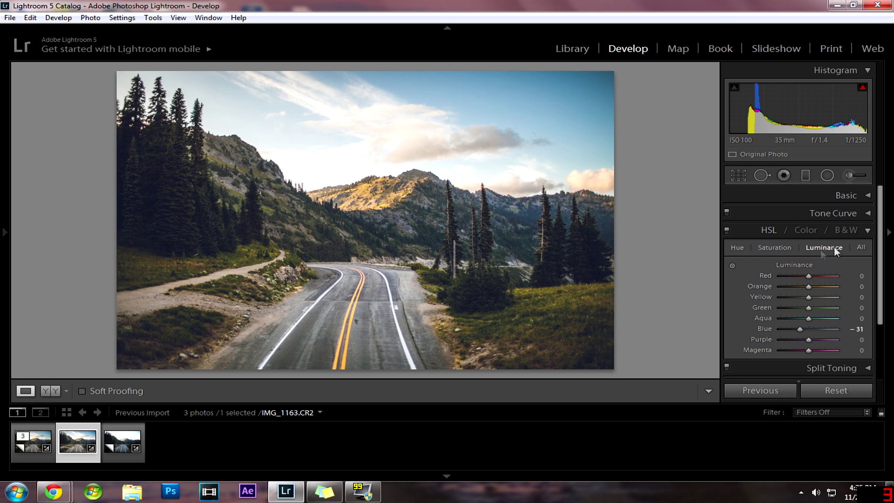
- Shift the Orange hue to +42 and close the HSL adjustments
{"action": "left_click", "coordinate": [741, 249]}
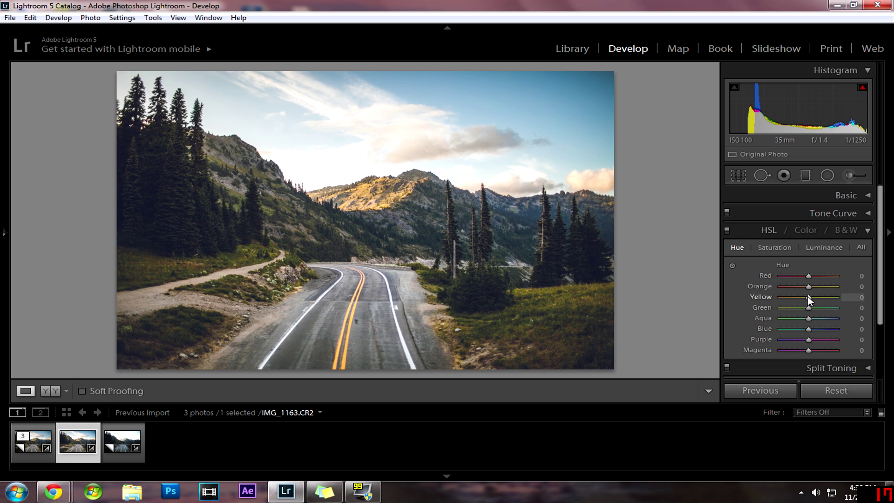
{"action": "mouse_move", "coordinate": [808, 287]}
{"action": "left_mouse_down"}
{"action": "mouse_move", "coordinate": [840, 287]}
{"action": "mouse_move", "coordinate": [819, 289]}
{"action": "left_mouse_up"}
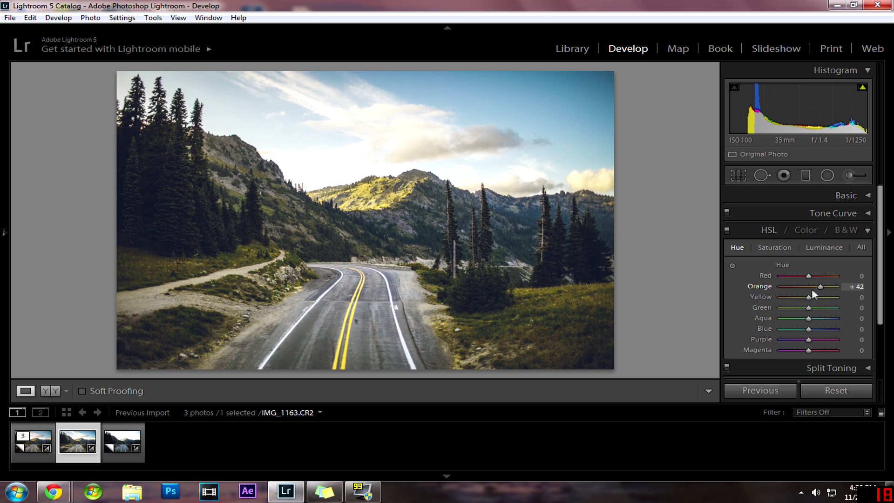
{"action": "double_click", "coordinate": [808, 290]}
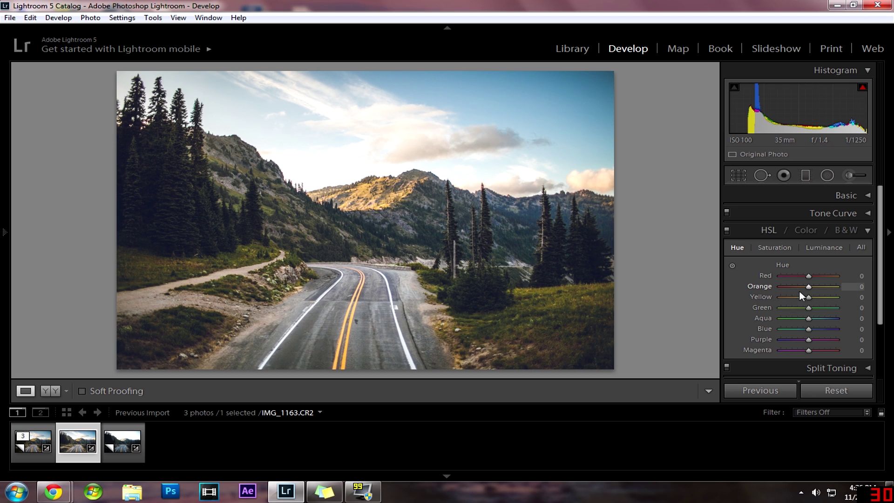
{"action": "left_click_drag", "start_coordinate": [808, 287], "coordinate": [819, 287]}
{"action": "scroll", "coordinate": [818, 291], "scroll_direction": "down", "scroll_amount": 1}
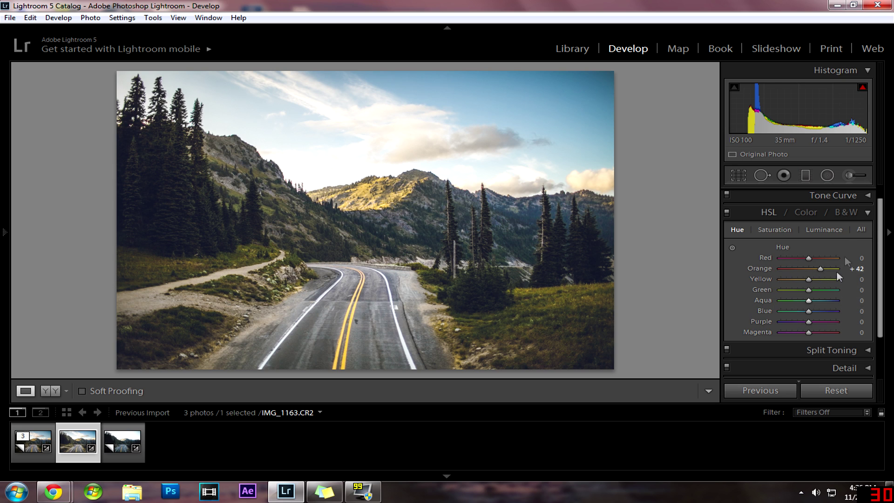
{"action": "left_click", "coordinate": [868, 213]}
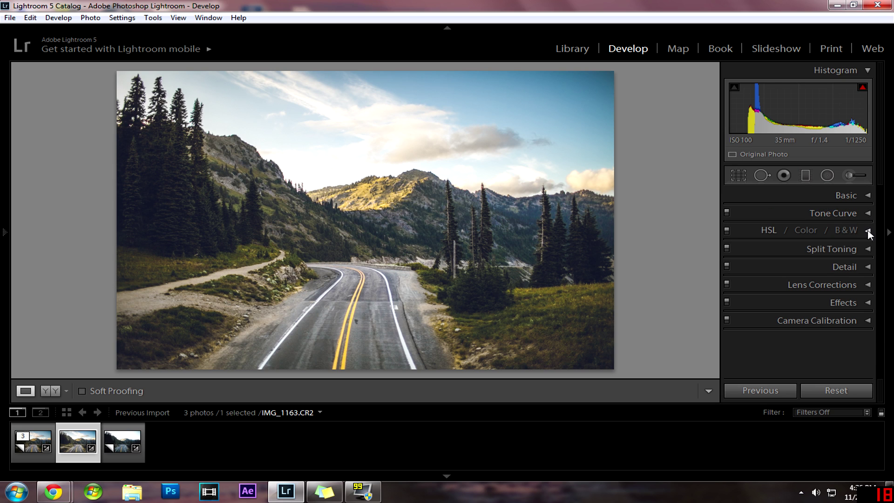
- Give the shadows a subtle blue tint with Split Toning, using hue 231 and saturation 4
{"action": "left_click", "coordinate": [869, 249]}
{"action": "scroll", "coordinate": [825, 256], "scroll_direction": "down", "scroll_amount": 1}
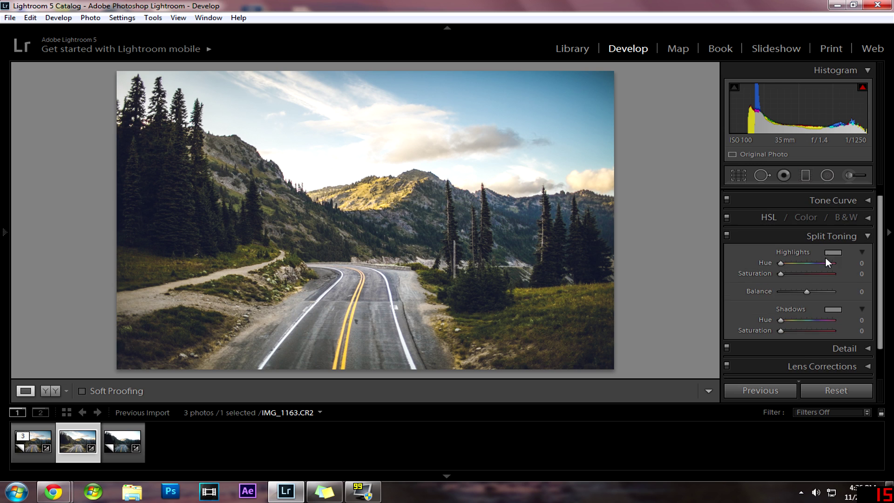
{"action": "left_click_drag", "start_coordinate": [783, 320], "coordinate": [817, 329]}
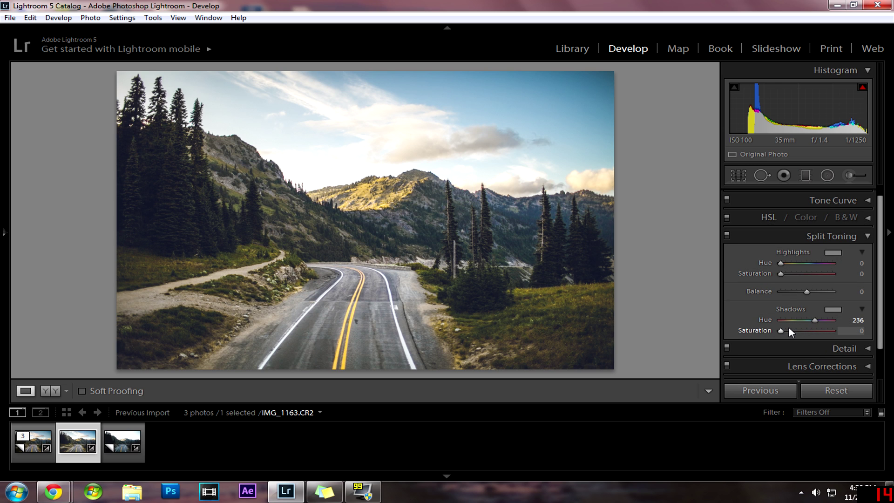
{"action": "left_click_drag", "start_coordinate": [779, 331], "coordinate": [797, 335]}
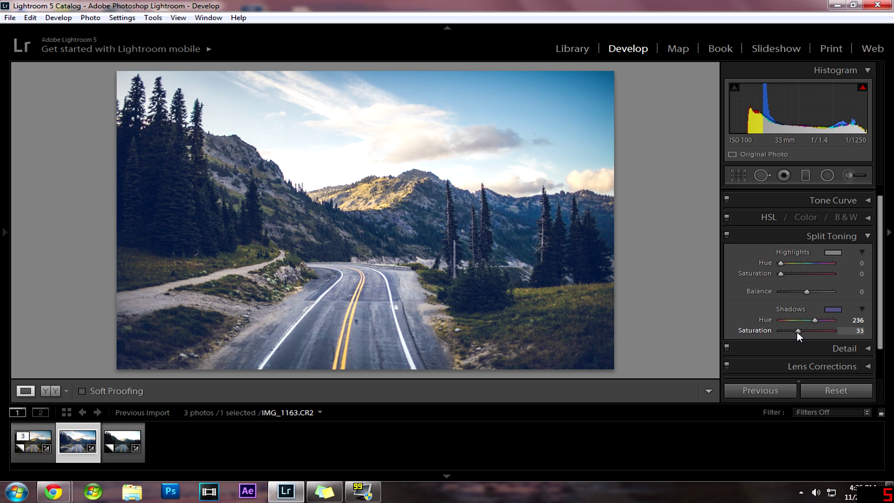
{"action": "left_click_drag", "start_coordinate": [796, 320], "coordinate": [816, 321]}
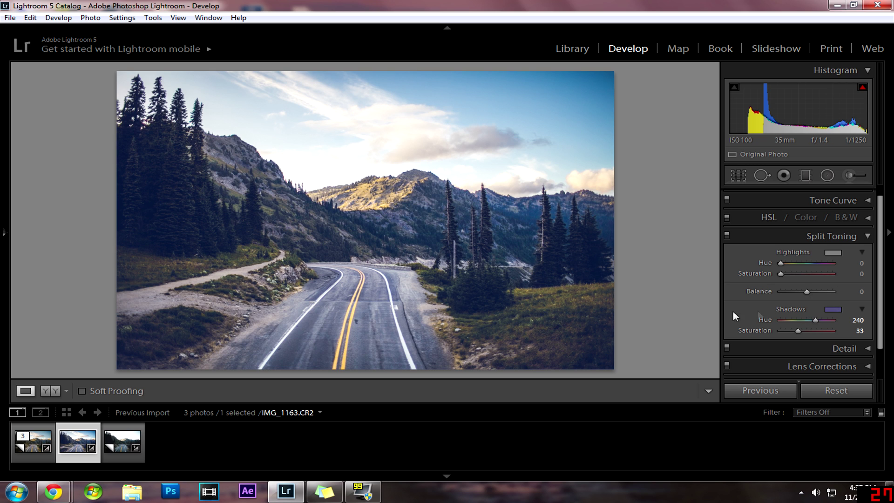
{"action": "double_click", "coordinate": [798, 331]}
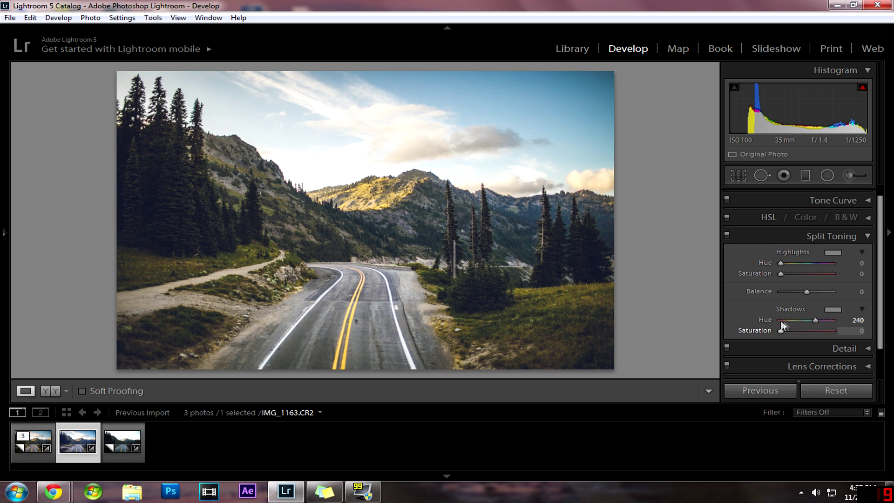
{"action": "left_click", "coordinate": [813, 321]}
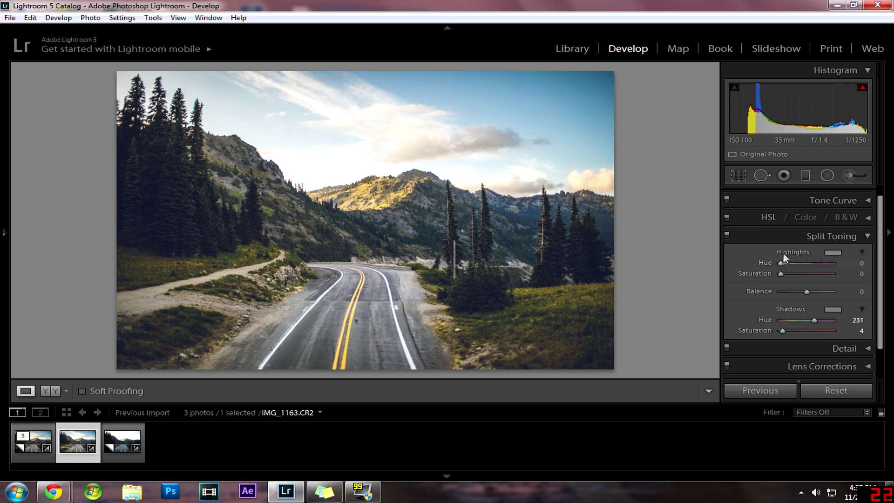
{"action": "left_click", "coordinate": [867, 237]}
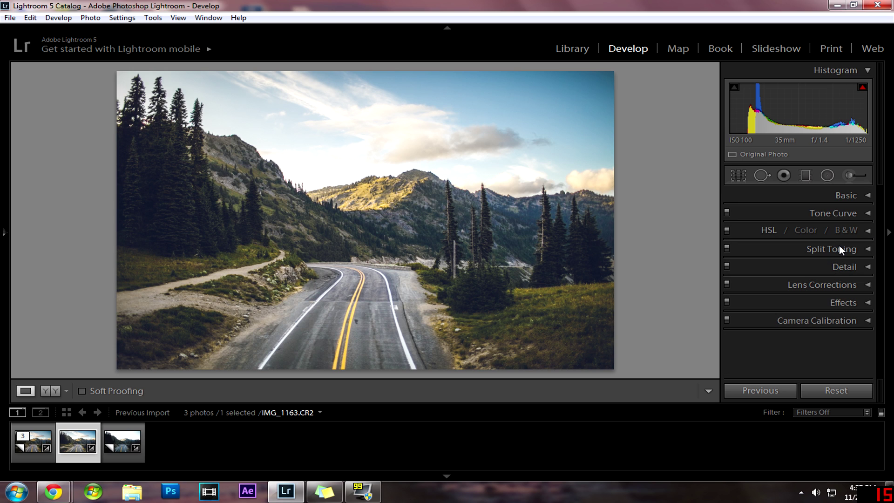
- In the Detail adjustments, raise the Sharpening Amount to 104
{"action": "left_click", "coordinate": [868, 268]}
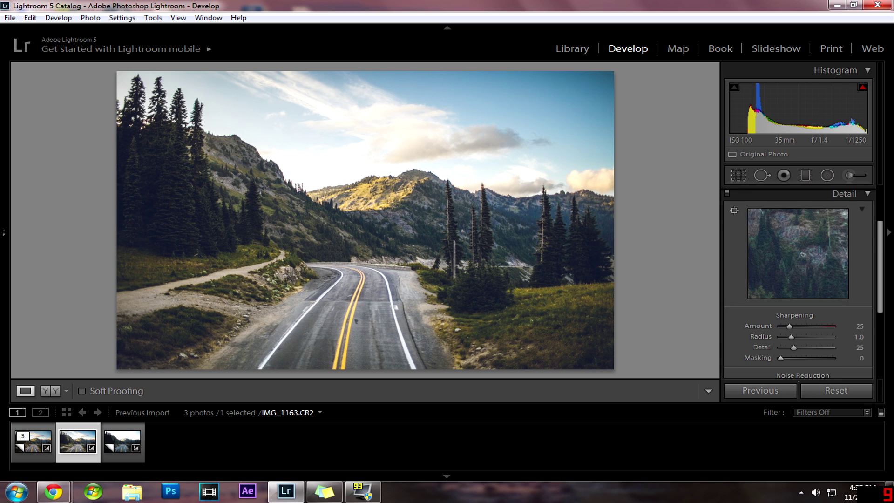
{"action": "scroll", "coordinate": [825, 294], "scroll_direction": "down", "scroll_amount": 1}
{"action": "scroll", "coordinate": [798, 290], "scroll_direction": "up", "scroll_amount": 1}
{"action": "scroll", "coordinate": [798, 290], "scroll_direction": "down", "scroll_amount": 1}
{"action": "left_click_drag", "start_coordinate": [789, 293], "coordinate": [810, 299]}
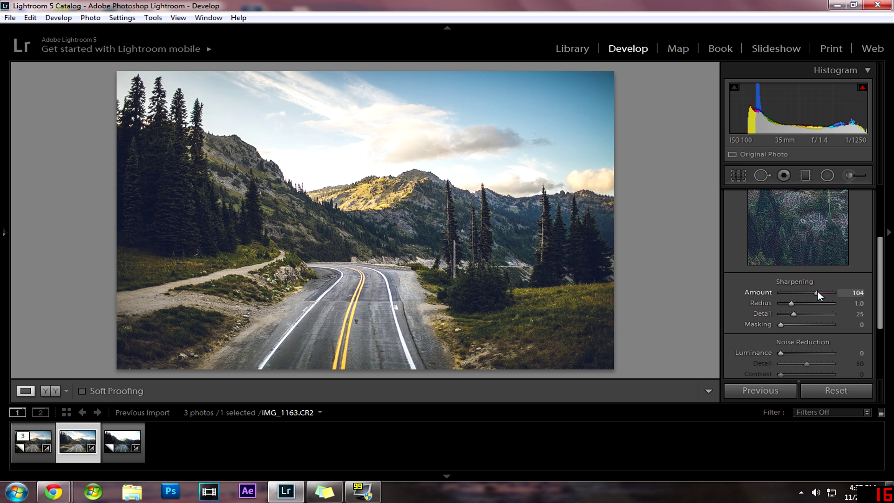
- Set the Sharpening Amount to 80 and Masking to 12, with Noise Reduction Luminance at 13, and close the Detail adjustments
{"action": "left_click_drag", "start_coordinate": [817, 291], "coordinate": [813, 292]}
{"action": "left_click_drag", "start_coordinate": [780, 326], "coordinate": [786, 326]}
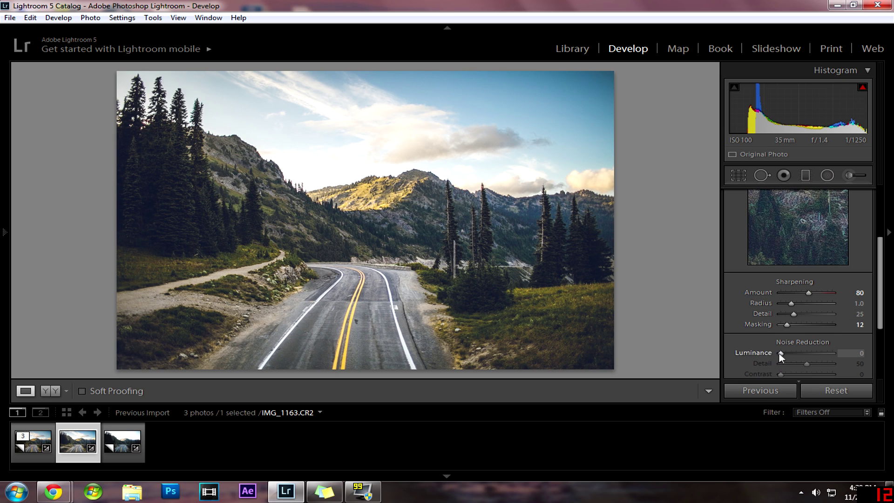
{"action": "left_click_drag", "start_coordinate": [782, 353], "coordinate": [787, 353]}
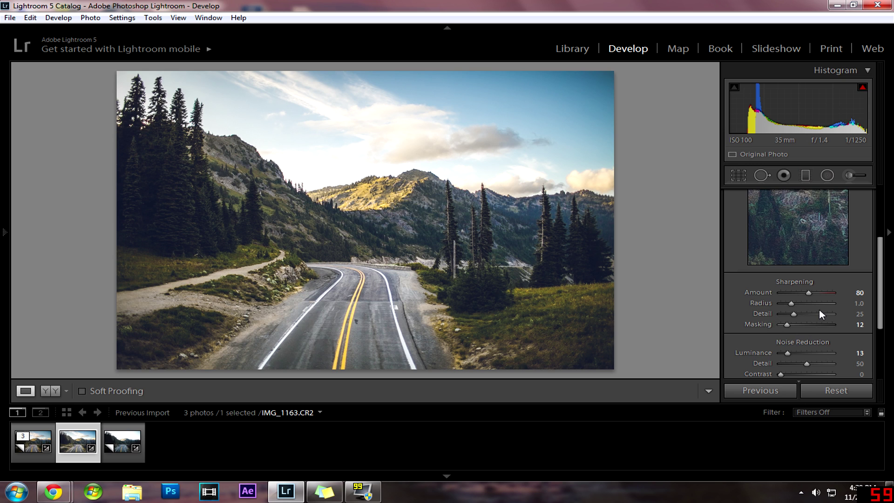
{"action": "scroll", "coordinate": [882, 265], "scroll_direction": "up", "scroll_amount": 2}
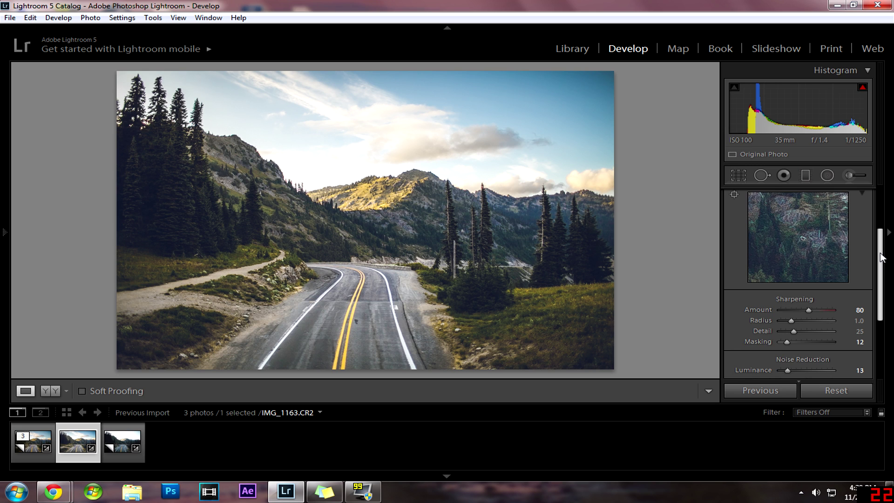
{"action": "scroll", "coordinate": [881, 258], "scroll_direction": "down", "scroll_amount": 4}
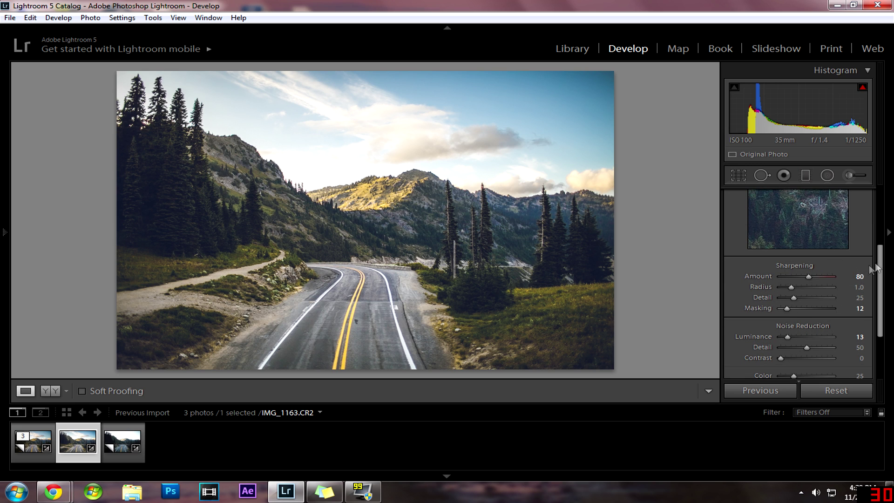
{"action": "scroll", "coordinate": [837, 296], "scroll_direction": "up", "scroll_amount": 1}
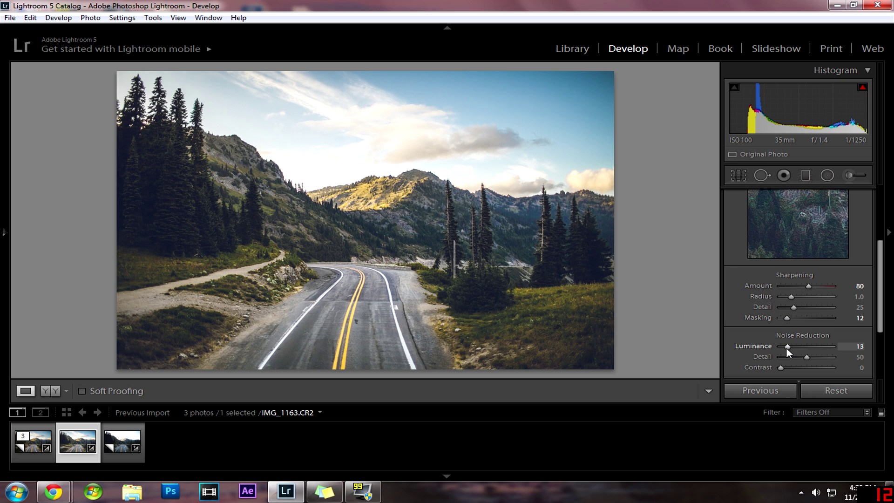
{"action": "scroll", "coordinate": [786, 348], "scroll_direction": "down", "scroll_amount": 3}
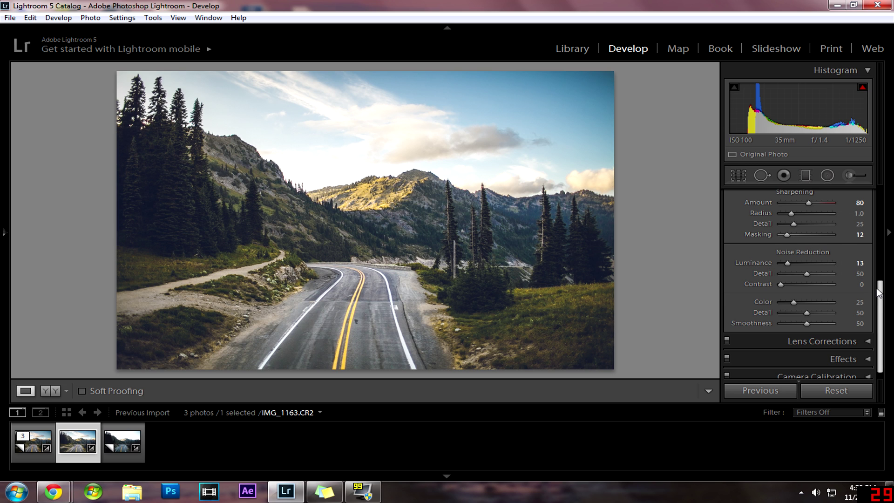
{"action": "left_click_drag", "start_coordinate": [878, 292], "coordinate": [881, 218]}
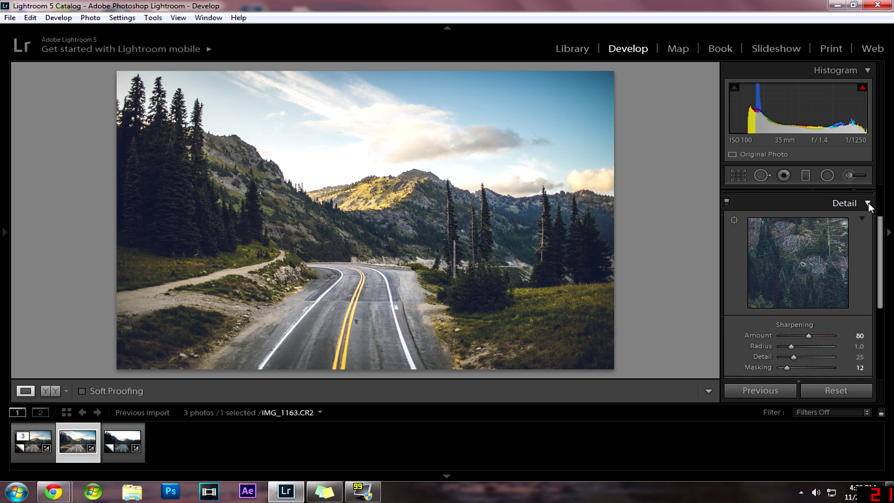
{"action": "left_click", "coordinate": [867, 204]}
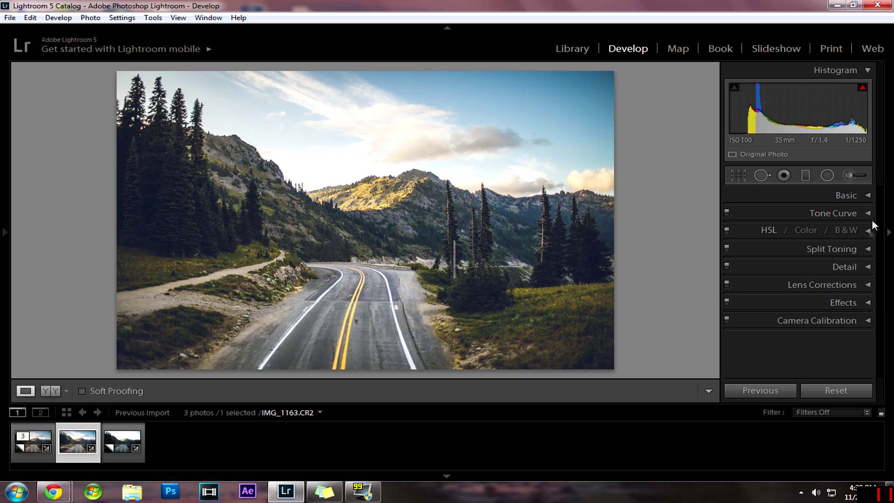
- Try enabling Profile Corrections in Lens Corrections, comparing the photo with and without them, and leave them off
{"action": "left_click", "coordinate": [863, 283]}
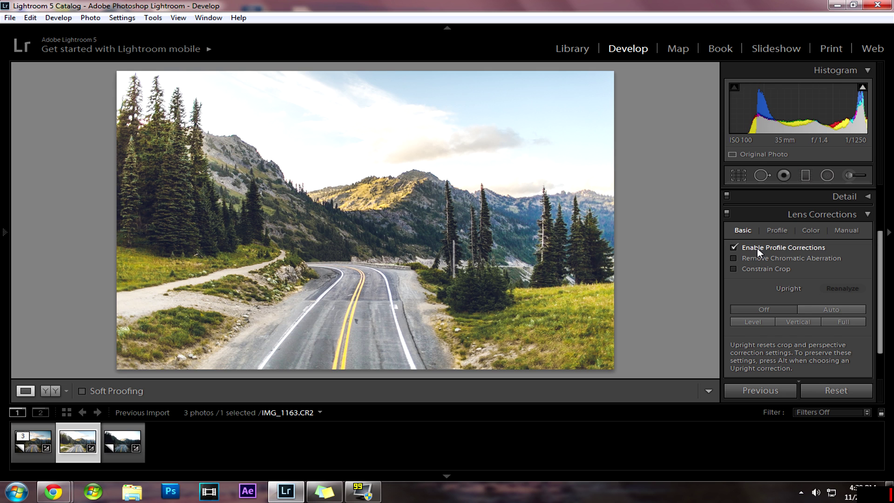
{"action": "left_click", "coordinate": [786, 250]}
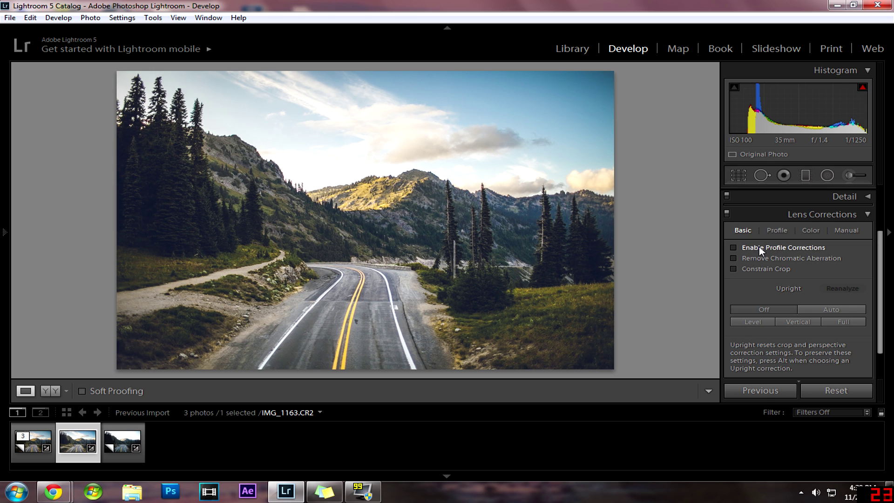
{"action": "left_click", "coordinate": [759, 246]}
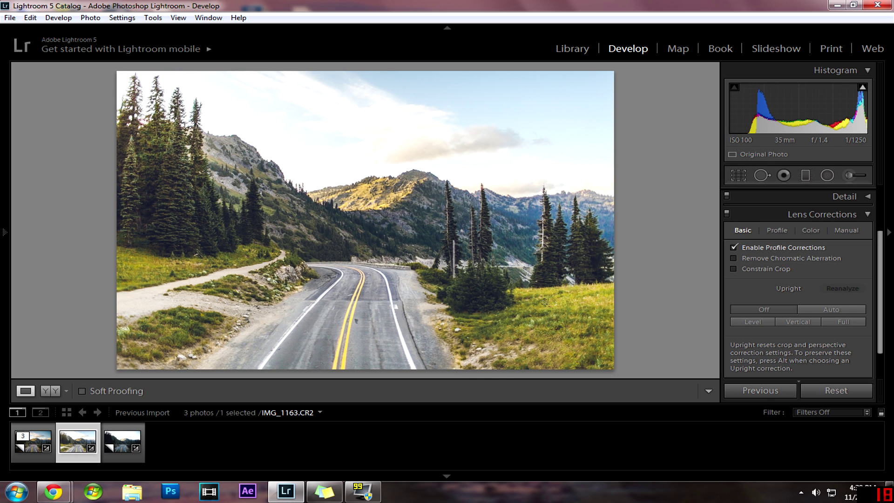
{"action": "left_click", "coordinate": [734, 247]}
{"action": "left_click", "coordinate": [738, 246]}
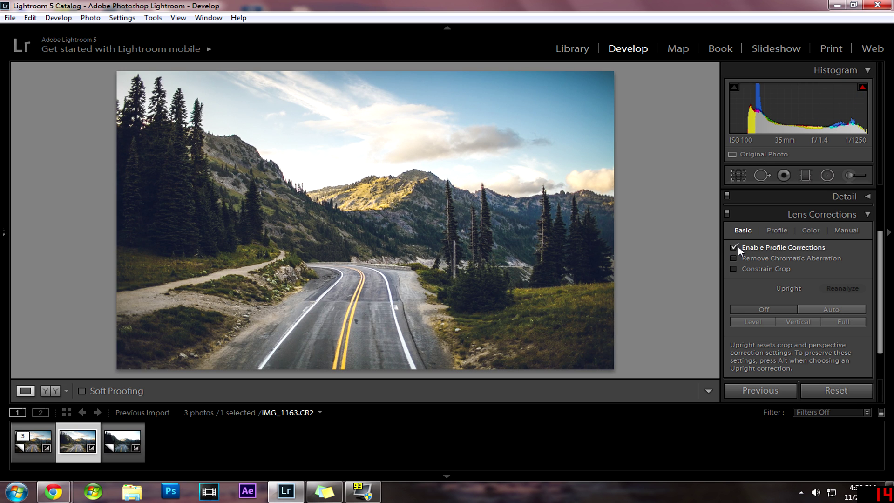
{"action": "left_click", "coordinate": [734, 247]}
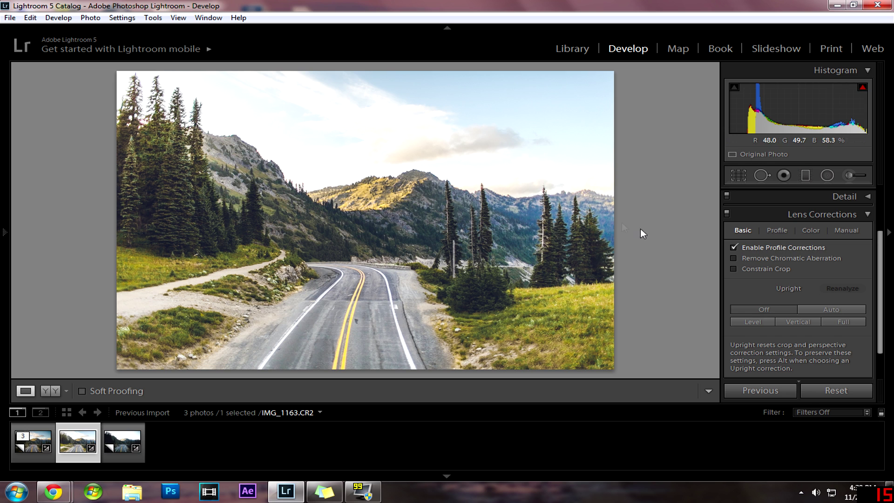
{"action": "left_click", "coordinate": [733, 247]}
{"action": "left_click", "coordinate": [734, 248]}
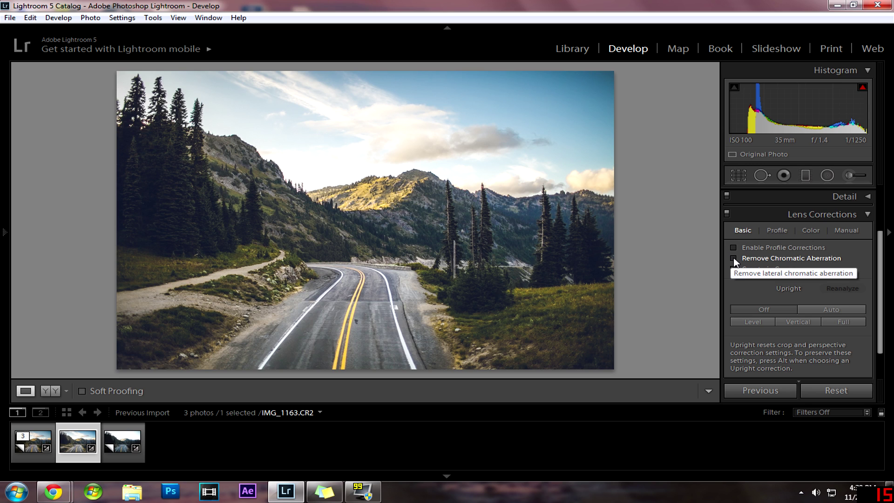
- Enable Remove Chromatic Aberration, compare its effect on the enlarged tree edges, and close the Lens Corrections
{"action": "left_click", "coordinate": [733, 258]}
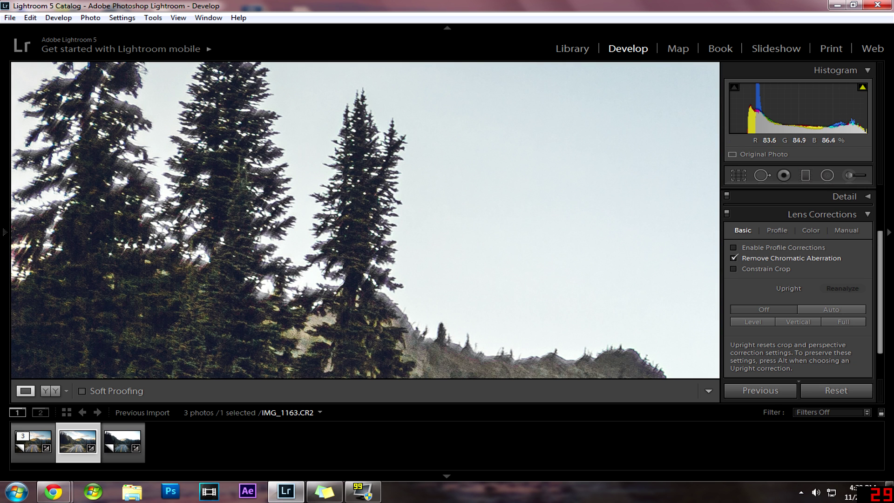
{"action": "left_click", "coordinate": [733, 259]}
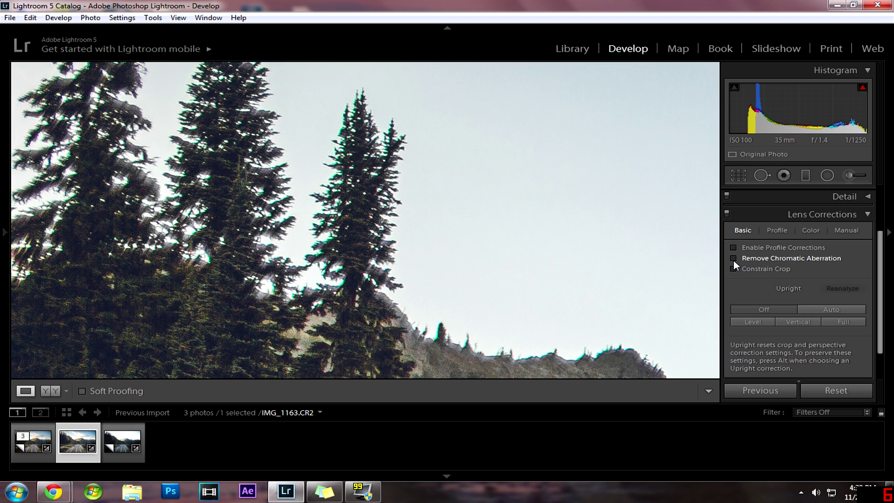
{"action": "left_click", "coordinate": [733, 258]}
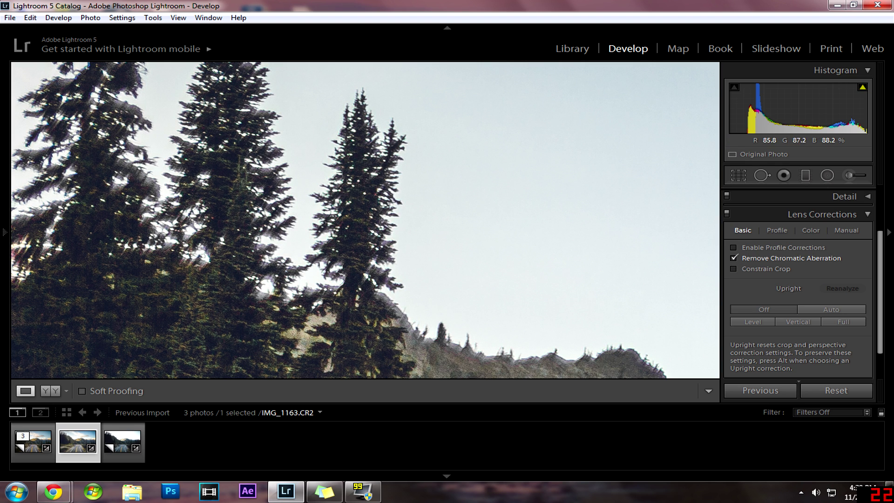
{"action": "left_click", "coordinate": [450, 303]}
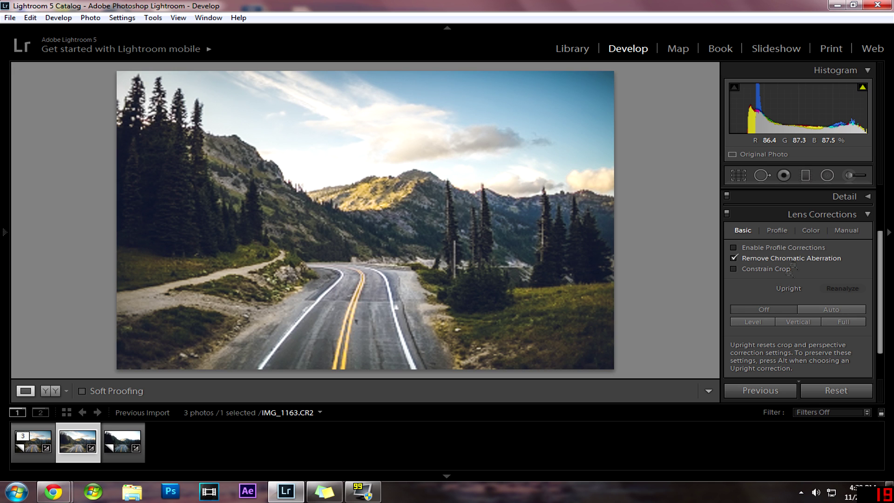
{"action": "left_click", "coordinate": [867, 216]}
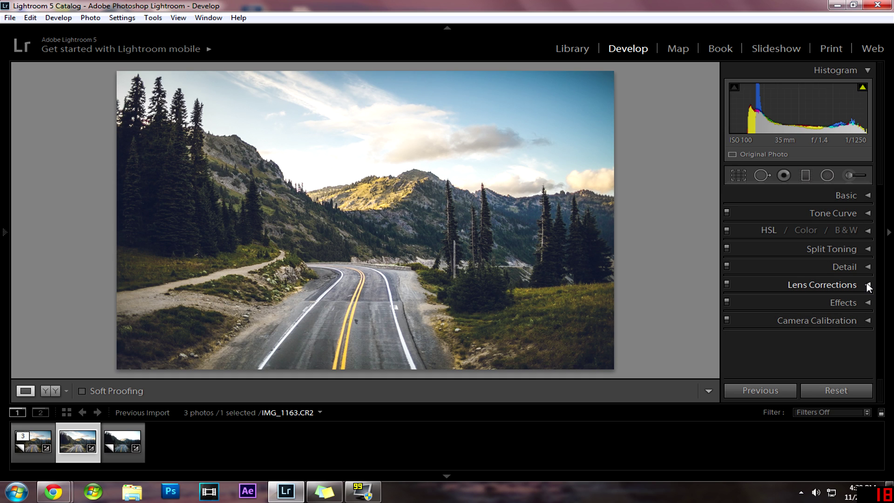
- Darken the photo's edges with a Post-Crop Vignetting Amount of -10 and close the Effects adjustments
{"action": "left_click", "coordinate": [842, 302]}
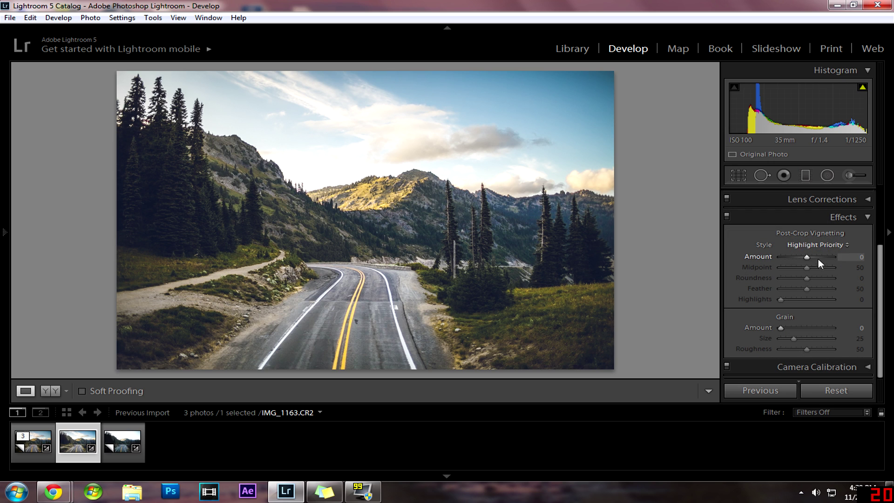
{"action": "left_click_drag", "start_coordinate": [808, 255], "coordinate": [807, 264]}
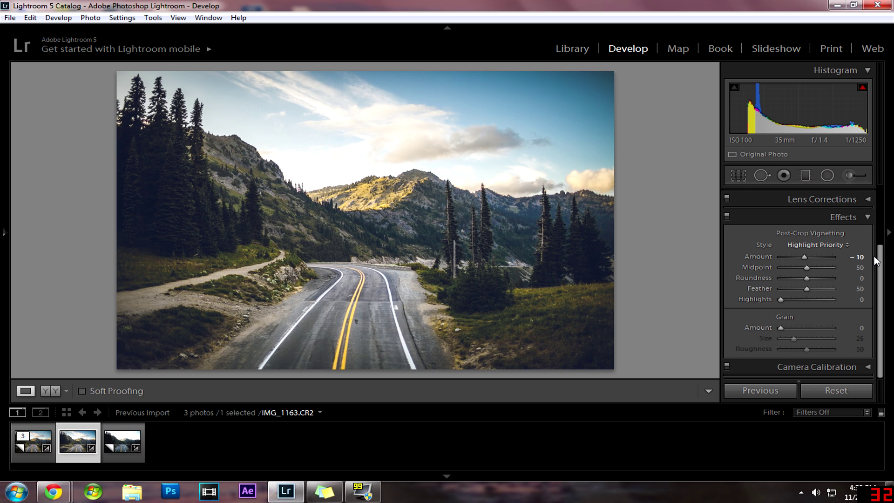
{"action": "left_click", "coordinate": [865, 216]}
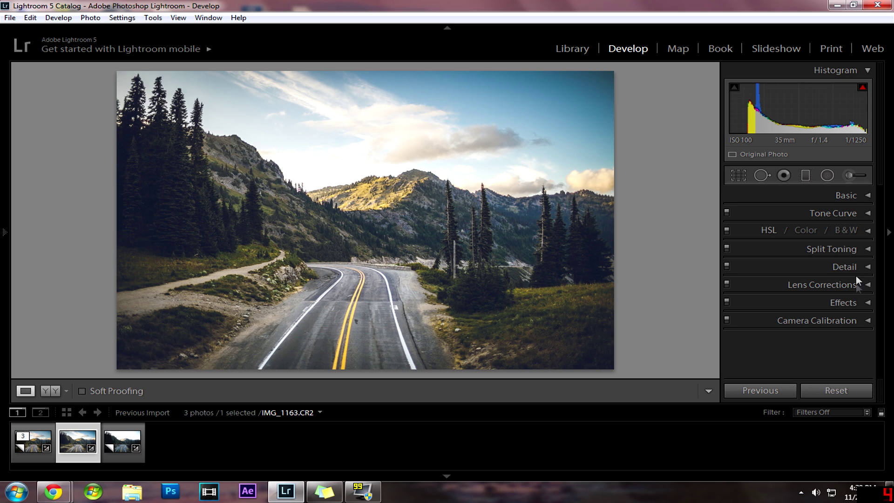
- Try a Grain Amount of 38 on the photo, return it to 0, and close the Effects adjustments
{"action": "left_click", "coordinate": [867, 303]}
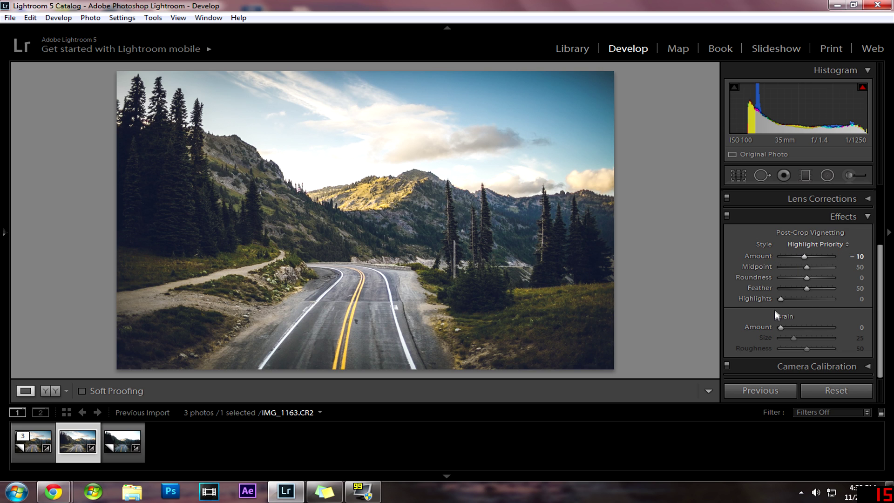
{"action": "left_click_drag", "start_coordinate": [779, 327], "coordinate": [800, 329]}
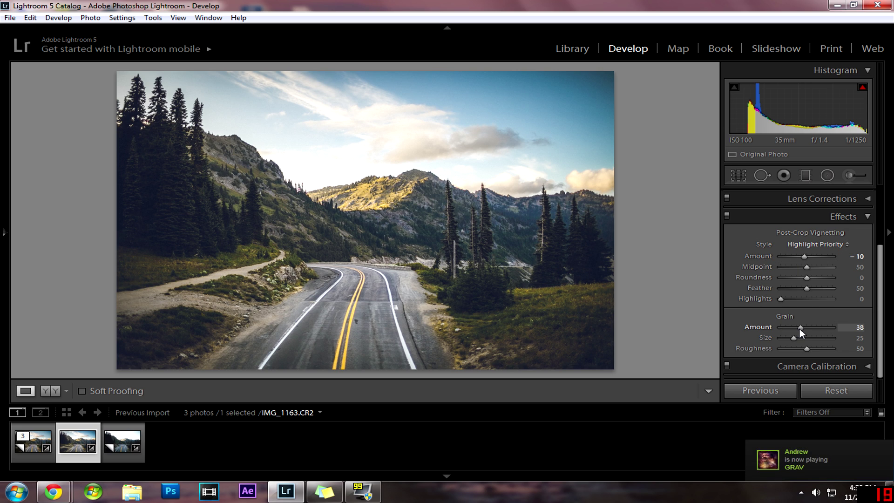
{"action": "left_click_drag", "start_coordinate": [800, 329], "coordinate": [750, 327]}
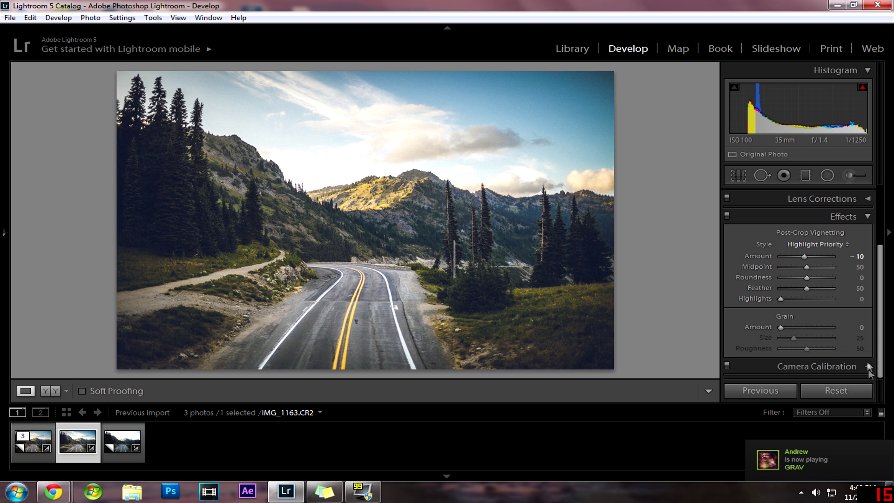
{"action": "left_click", "coordinate": [859, 257]}
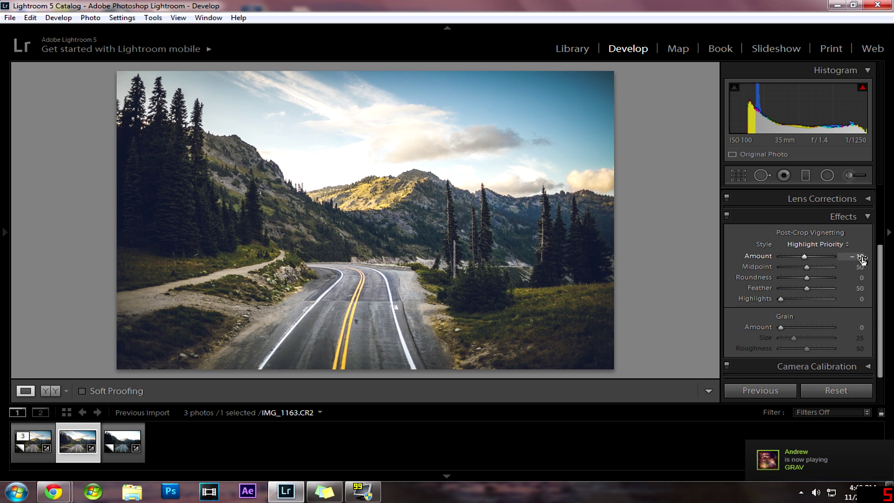
{"action": "left_click", "coordinate": [866, 214]}
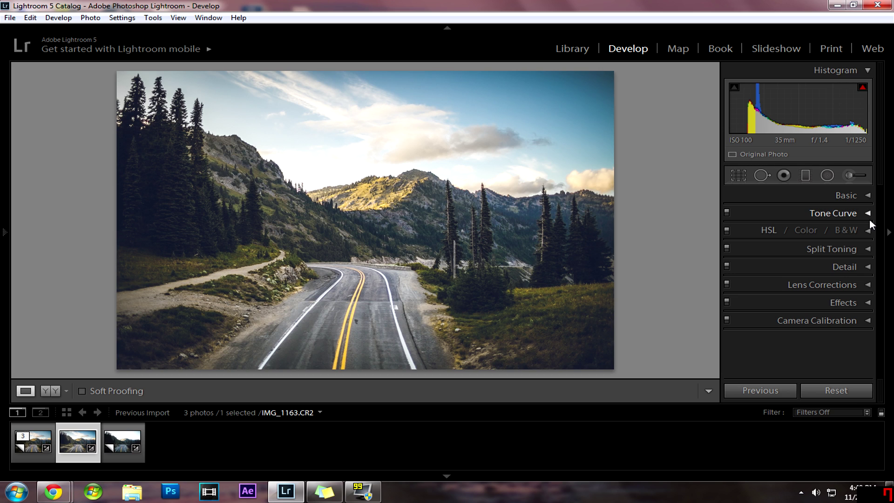
- Open the Camera Calibration adjustments, try a slight Blue Primary hue shift, and reset it to 0
{"action": "left_click", "coordinate": [868, 321]}
{"action": "scroll", "coordinate": [822, 311], "scroll_direction": "down", "scroll_amount": 1}
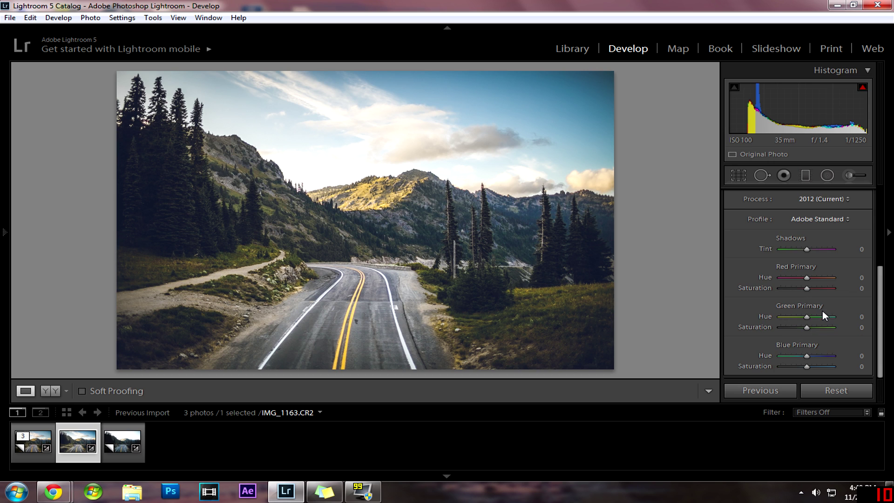
{"action": "scroll", "coordinate": [834, 279], "scroll_direction": "up", "scroll_amount": 1}
{"action": "scroll", "coordinate": [842, 247], "scroll_direction": "up", "scroll_amount": 1}
{"action": "left_click", "coordinate": [836, 252]}
{"action": "left_click", "coordinate": [836, 252]}
{"action": "scroll", "coordinate": [838, 274], "scroll_direction": "down", "scroll_amount": 1}
{"action": "left_click_drag", "start_coordinate": [805, 357], "coordinate": [806, 358]}
{"action": "double_click", "coordinate": [806, 358]}
{"action": "scroll", "coordinate": [800, 280], "scroll_direction": "up", "scroll_amount": 5}
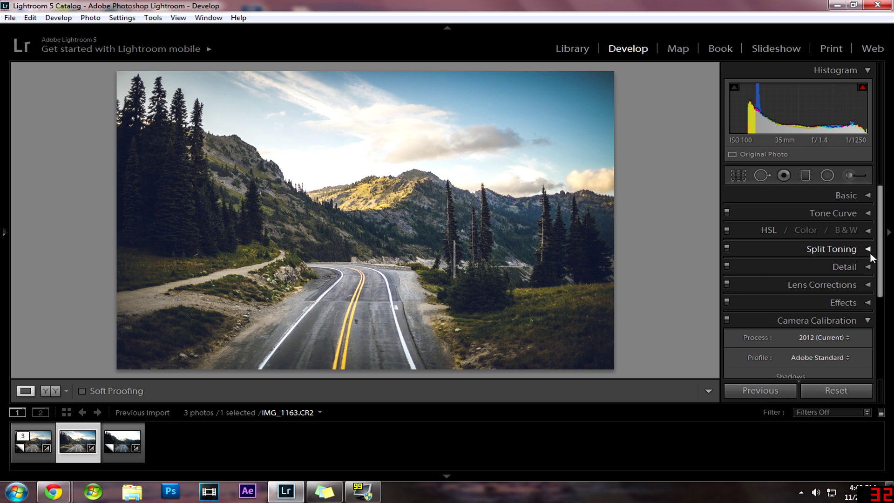
- Try lowering the Yellow saturation to -100 in HSL, undo it, and close the HSL adjustments
{"action": "left_click", "coordinate": [868, 214]}
{"action": "left_click", "coordinate": [868, 214]}
{"action": "left_click", "coordinate": [868, 231]}
{"action": "left_click", "coordinate": [775, 247]}
{"action": "left_click_drag", "start_coordinate": [810, 298], "coordinate": [747, 299]}
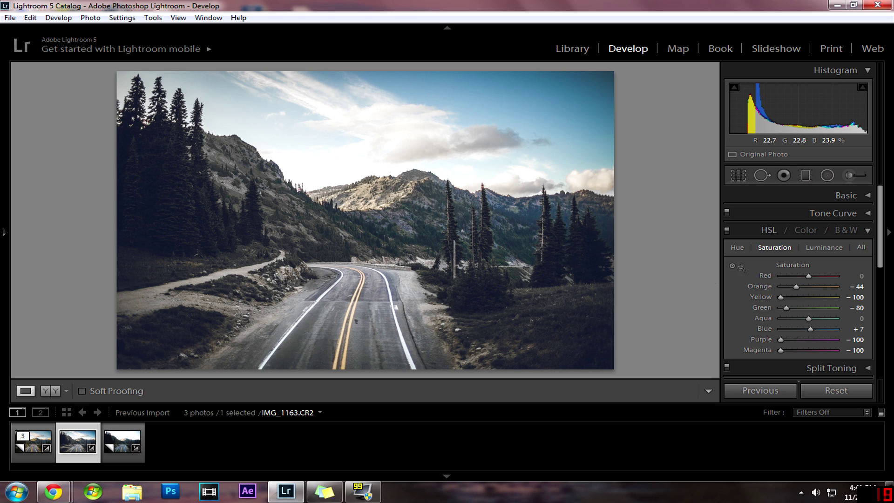
{"action": "key", "text": "ctrl+z"}
{"action": "left_click", "coordinate": [866, 235]}
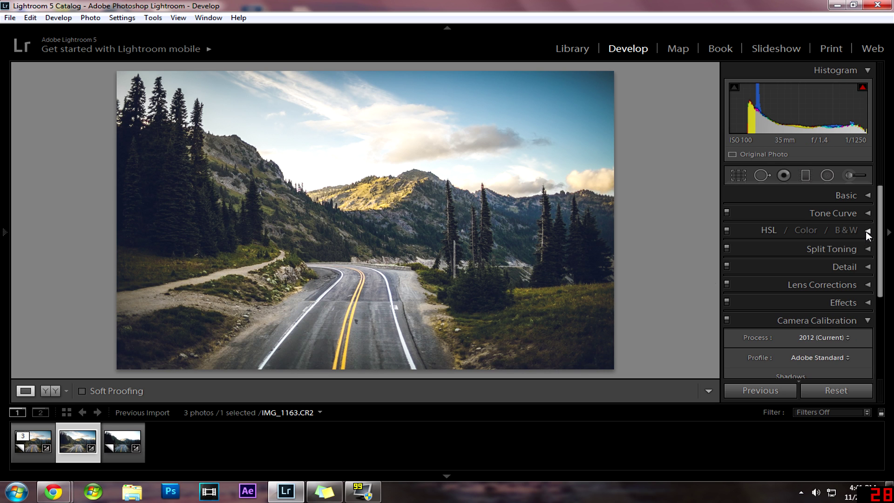
- In Camera Calibration, test the Blue Primary hue at -100 and +100, and set it to -26
{"action": "left_click_drag", "start_coordinate": [879, 228], "coordinate": [881, 301]}
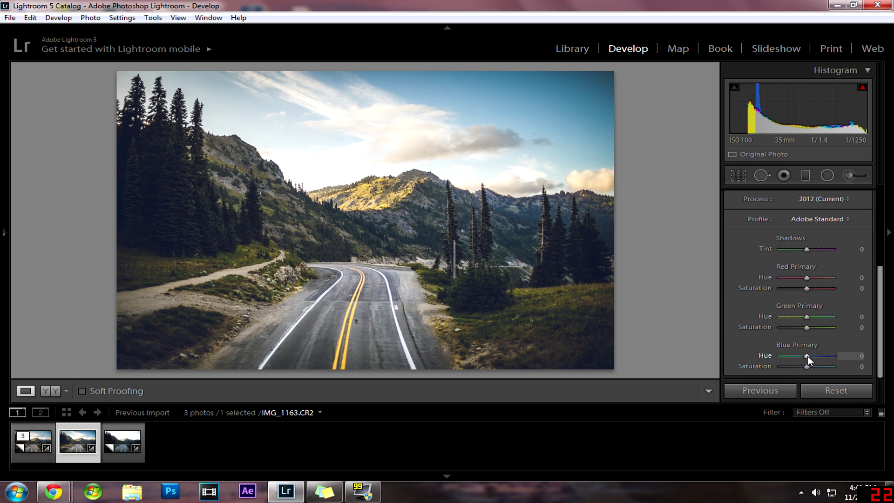
{"action": "left_click_drag", "start_coordinate": [808, 354], "coordinate": [778, 355]}
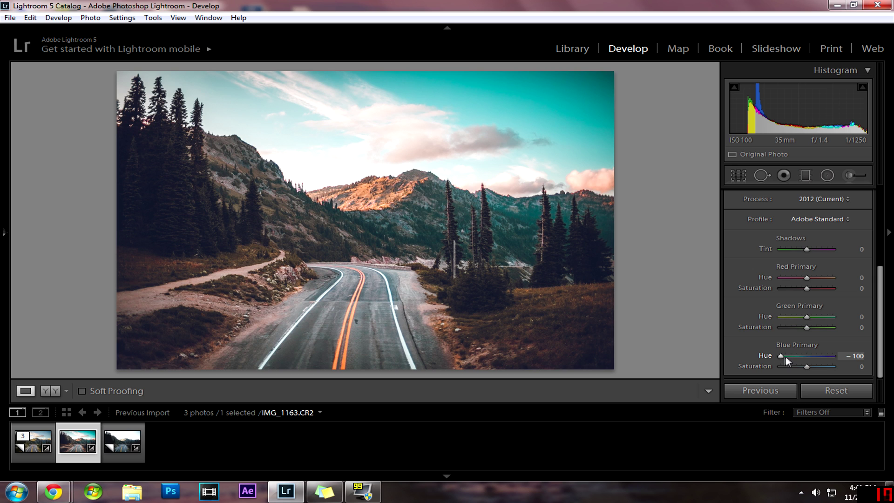
{"action": "left_click_drag", "start_coordinate": [780, 356], "coordinate": [838, 357]}
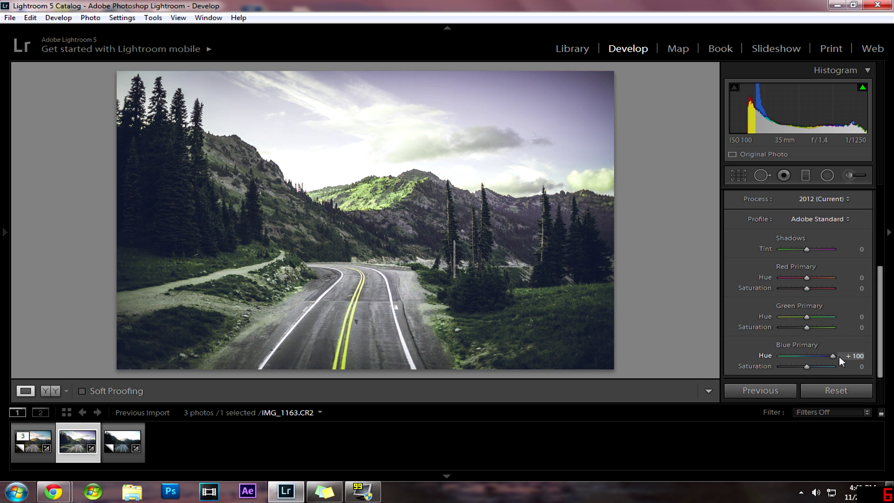
{"action": "left_click_drag", "start_coordinate": [831, 357], "coordinate": [797, 357]}
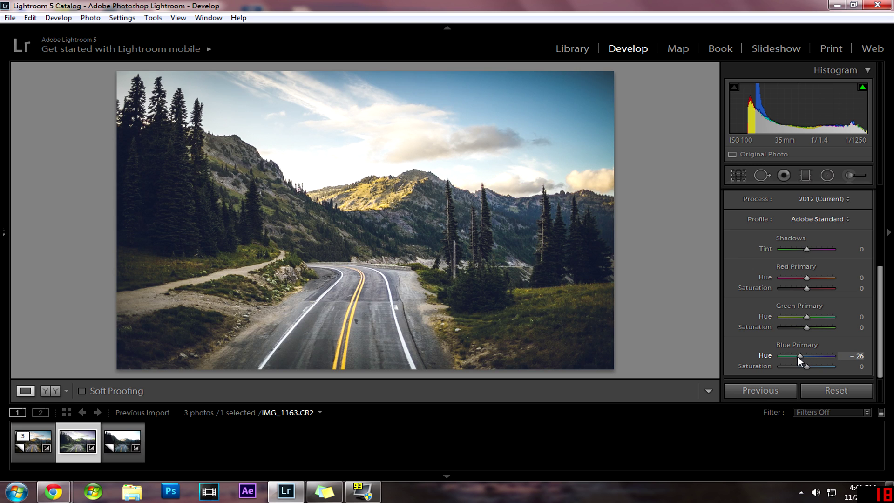
- Set the Blue Primary hue to -17, test its saturation at -100 before setting it to -2, and close the Camera Calibration adjustments
{"action": "left_click_drag", "start_coordinate": [798, 360], "coordinate": [800, 362]}
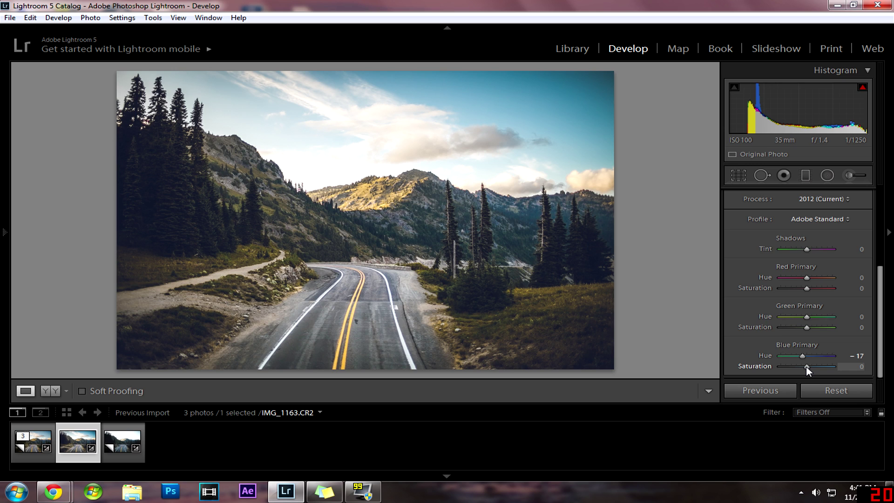
{"action": "left_click_drag", "start_coordinate": [806, 366], "coordinate": [765, 369]}
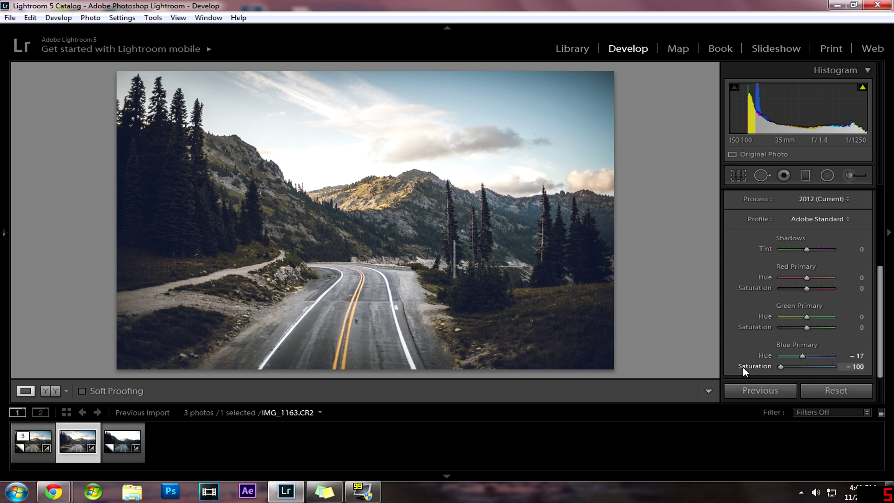
{"action": "left_click_drag", "start_coordinate": [783, 367], "coordinate": [805, 367]}
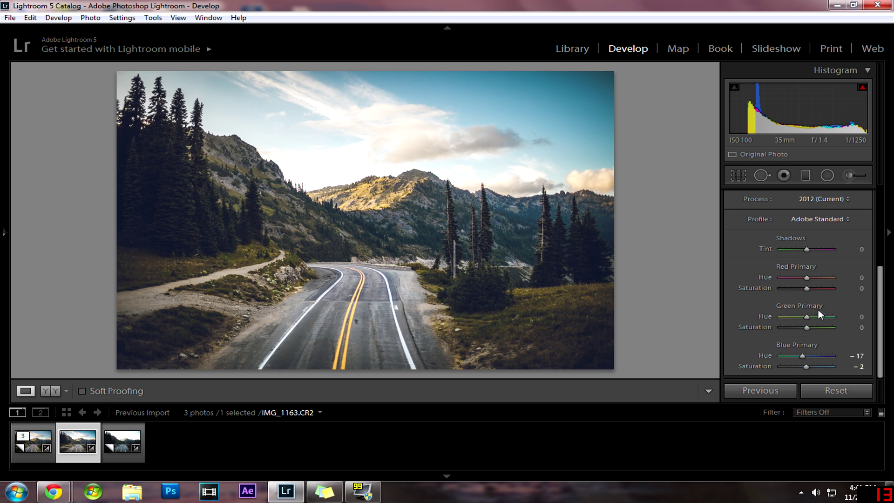
{"action": "scroll", "coordinate": [818, 309], "scroll_direction": "up", "scroll_amount": 3}
{"action": "scroll", "coordinate": [842, 302], "scroll_direction": "down", "scroll_amount": 5}
{"action": "scroll", "coordinate": [858, 290], "scroll_direction": "up", "scroll_amount": 2}
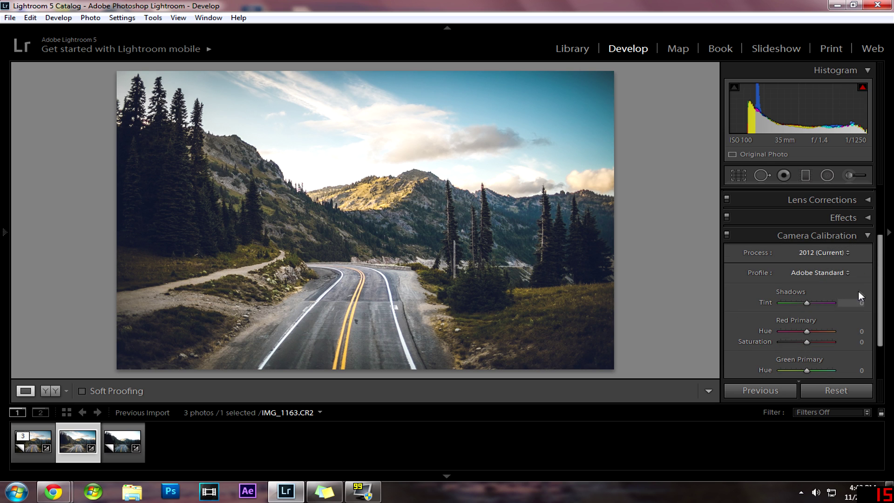
{"action": "left_click", "coordinate": [865, 239]}
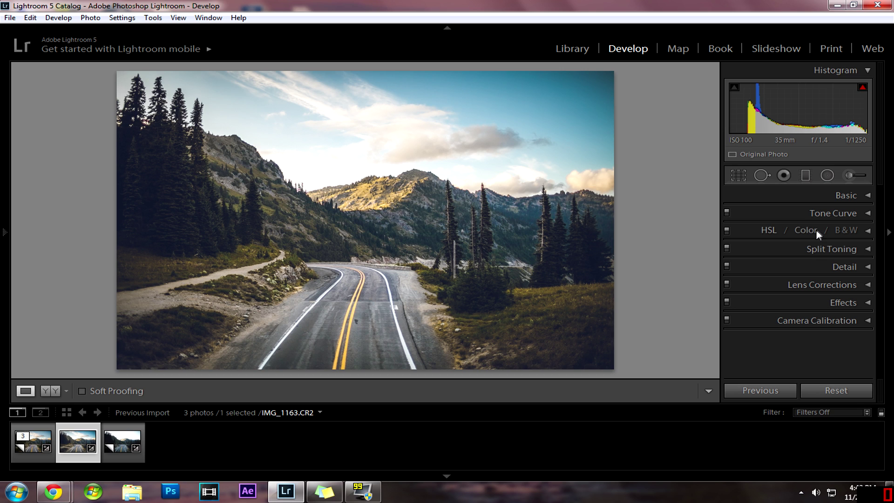
- Open the Basic adjustments, raise the photo's Contrast slightly, and close the adjustments again
{"action": "left_click", "coordinate": [863, 199]}
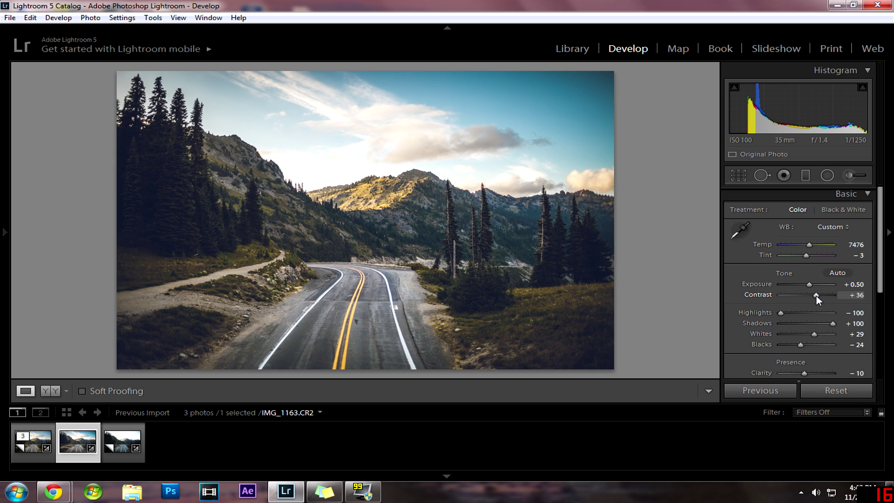
{"action": "key", "text": "Up"}
{"action": "left_click", "coordinate": [866, 195]}
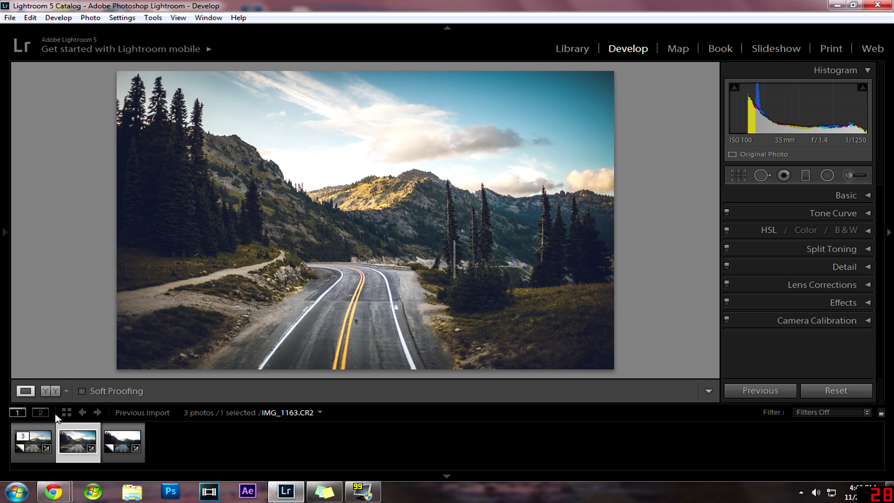
- Compare the edited photo side by side with its original, and switch between it and the virtual copy, Copy 1
{"action": "left_click", "coordinate": [46, 392]}
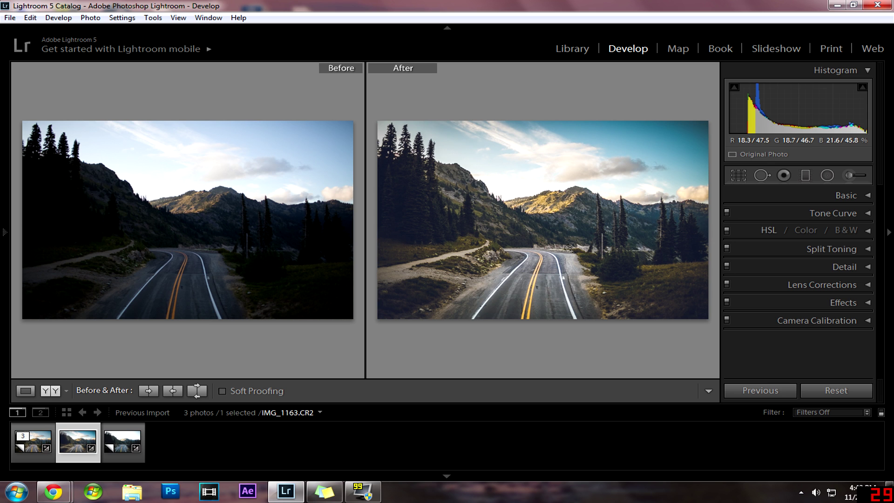
{"action": "left_click", "coordinate": [26, 391]}
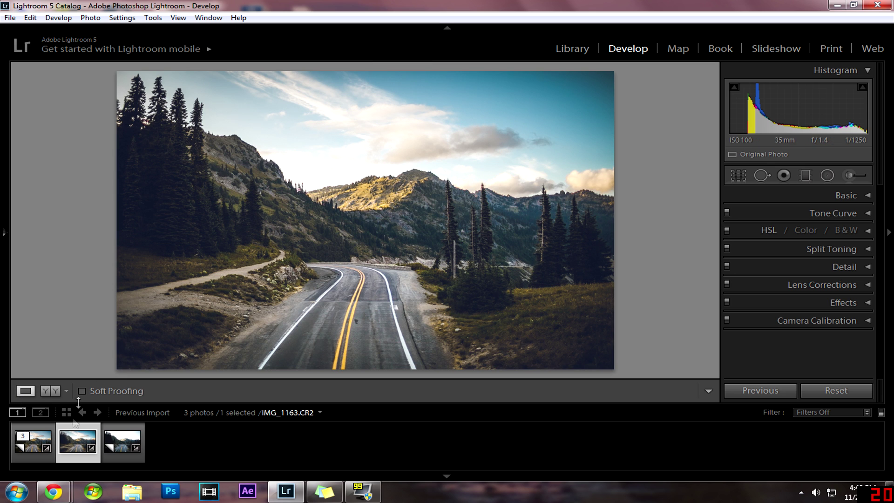
{"action": "left_click", "coordinate": [119, 446]}
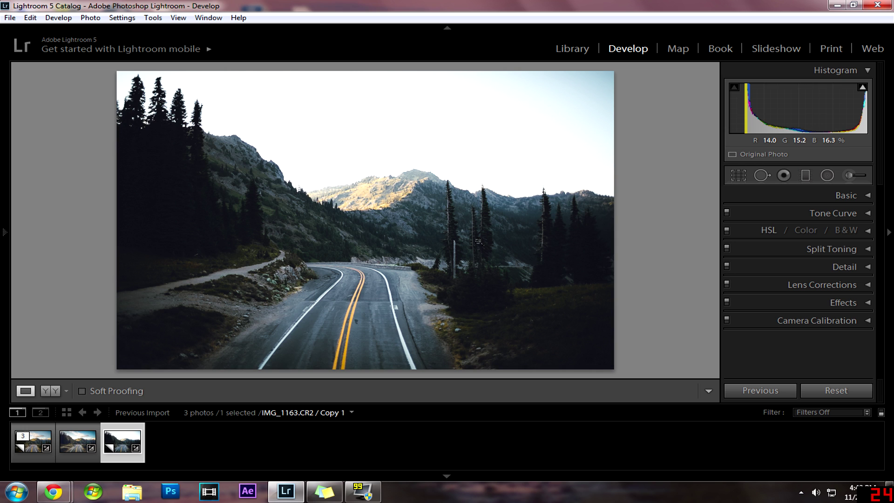
{"action": "left_click", "coordinate": [69, 446]}
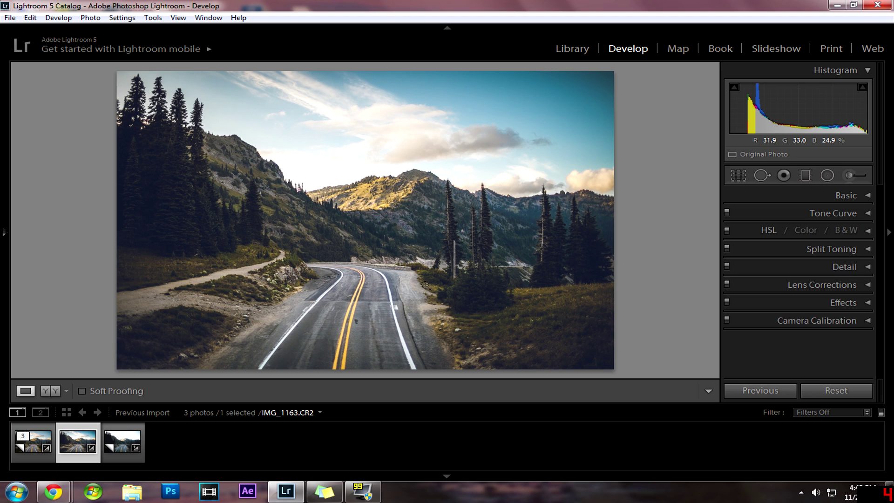
{"action": "left_click", "coordinate": [121, 448]}
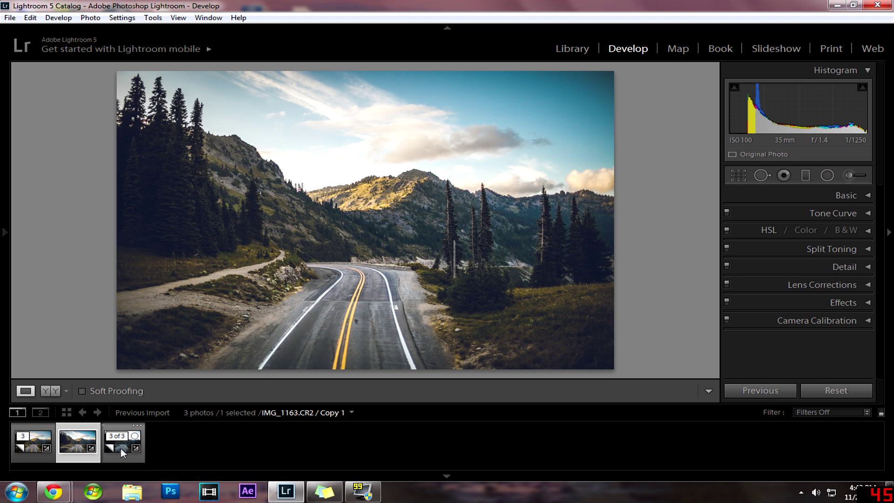